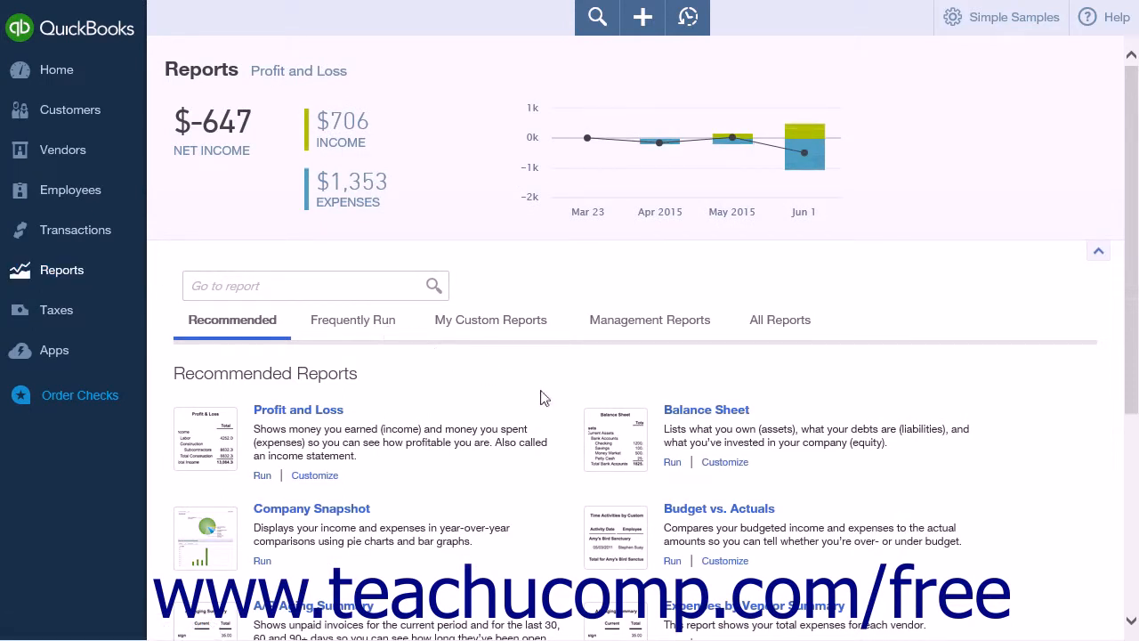
Step: Run the recommended Balance Sheet report and return to the Reports page
{"action": "left_click", "coordinate": [669, 462]}
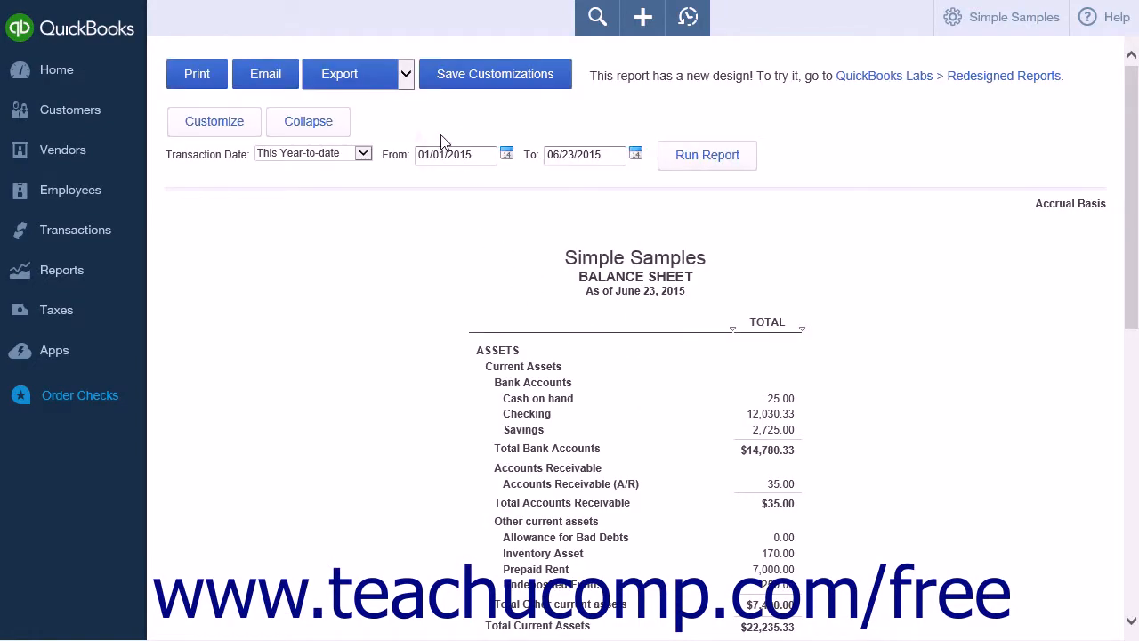
{"action": "left_click", "coordinate": [86, 273]}
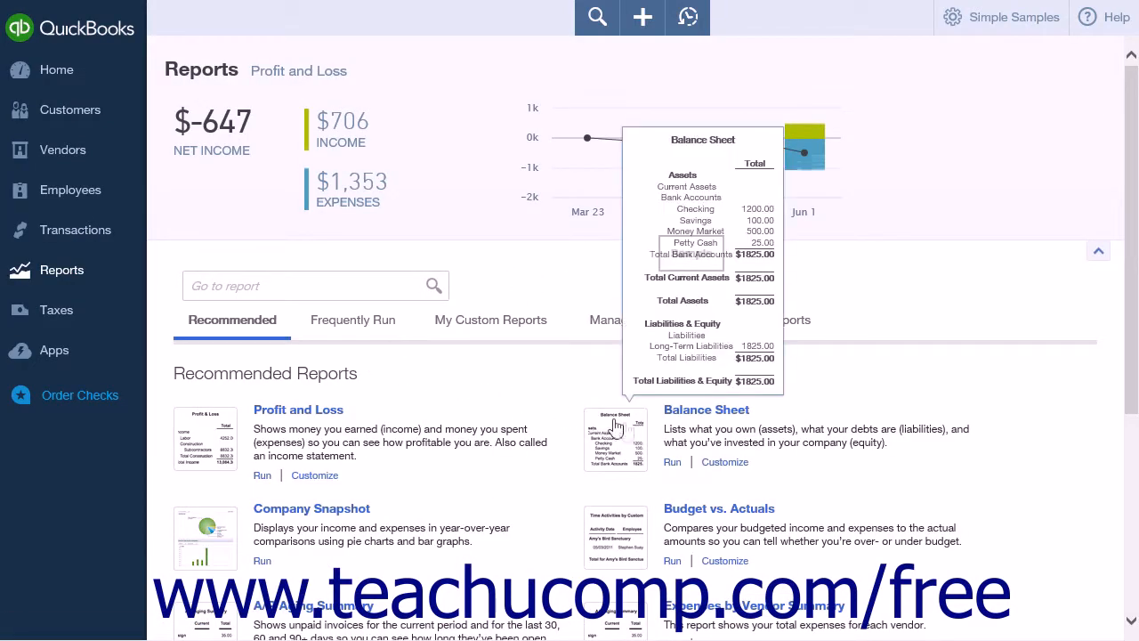
Step: Open the Balance Sheet's customization settings from the recommended reports, then close them and reopen them from the report itself
{"action": "left_click", "coordinate": [711, 463]}
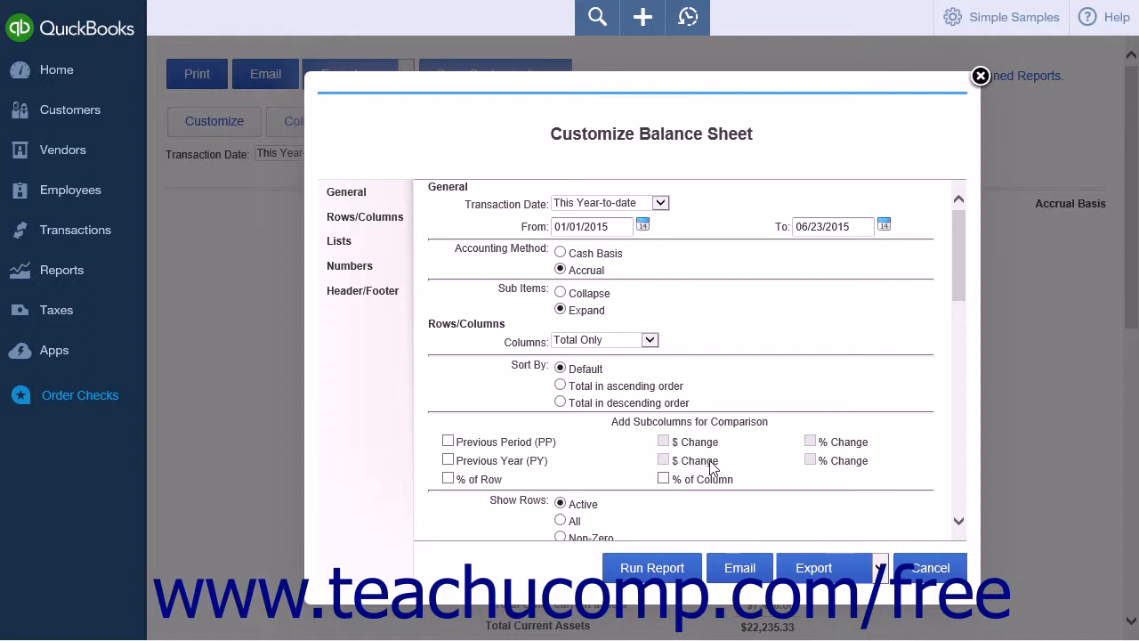
{"action": "left_click", "coordinate": [979, 75]}
{"action": "left_click", "coordinate": [238, 132]}
Step: Go through the Balance Sheet customization sections to Header/Footer and back to General
{"action": "left_click", "coordinate": [364, 291]}
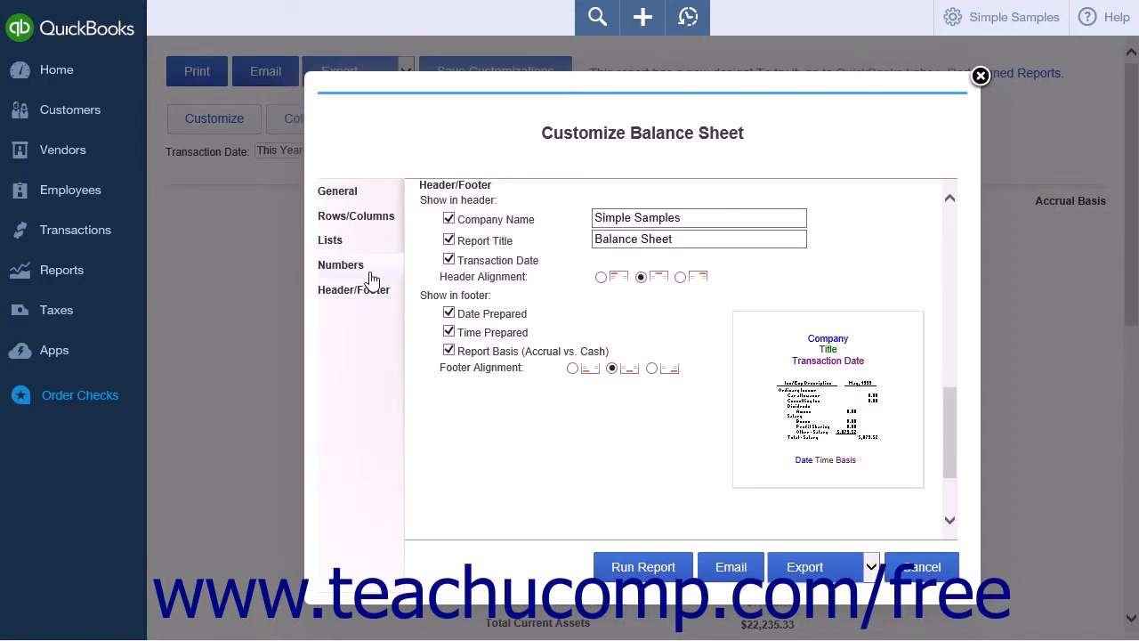
{"action": "left_click", "coordinate": [364, 193]}
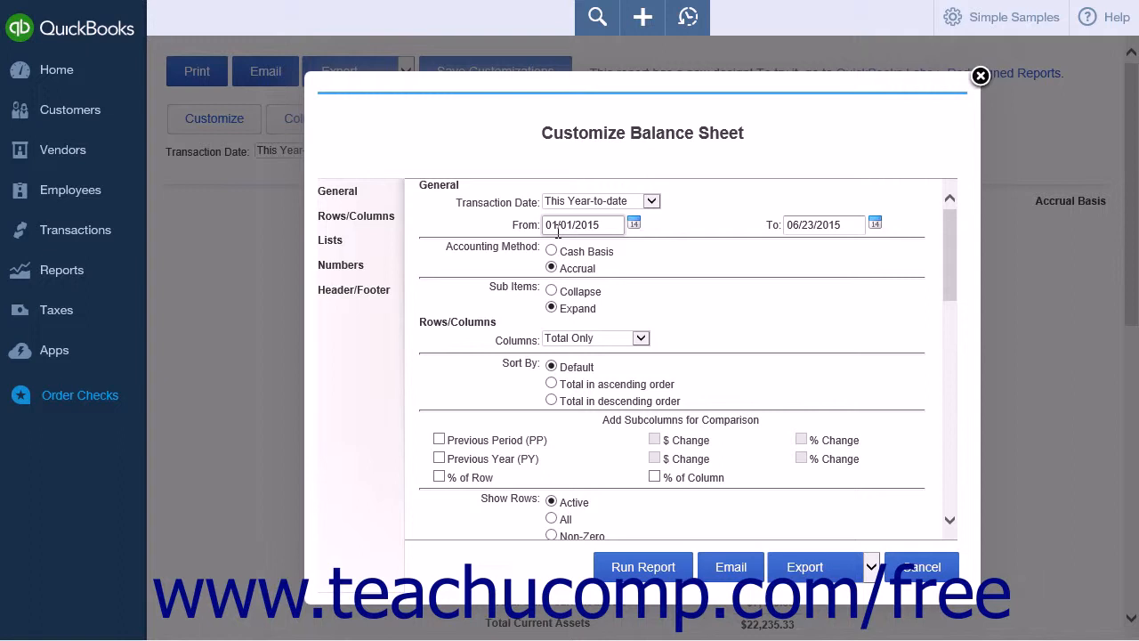
{"action": "left_click", "coordinate": [329, 192]}
{"action": "left_click", "coordinate": [478, 211]}
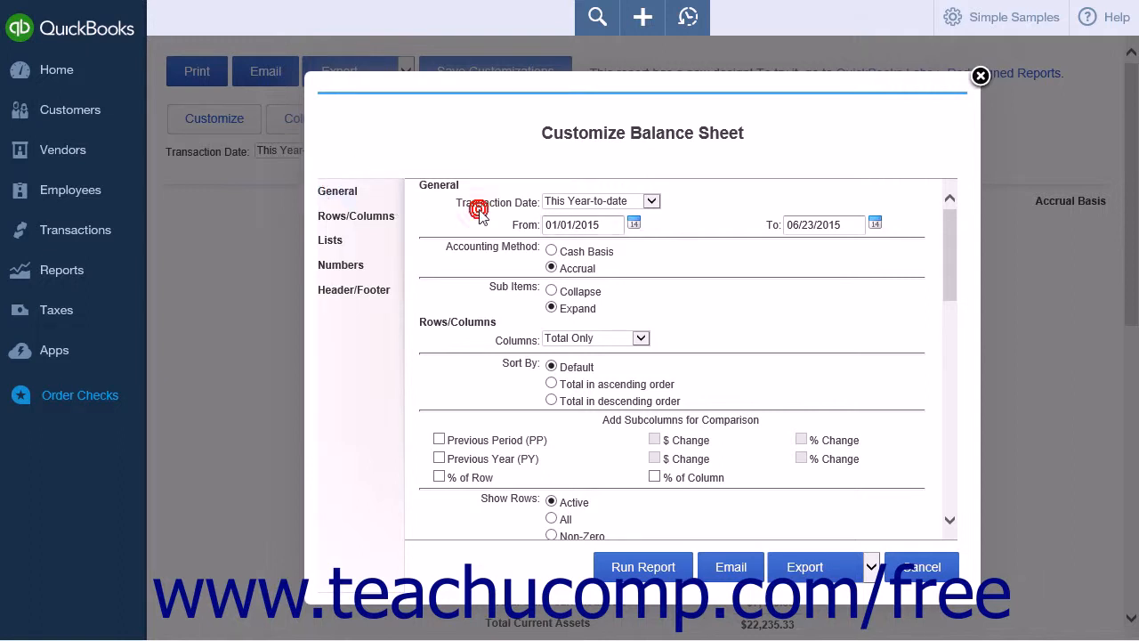
Step: Examine the transaction date range choices and the From and To dates in the General settings
{"action": "left_click", "coordinate": [659, 206]}
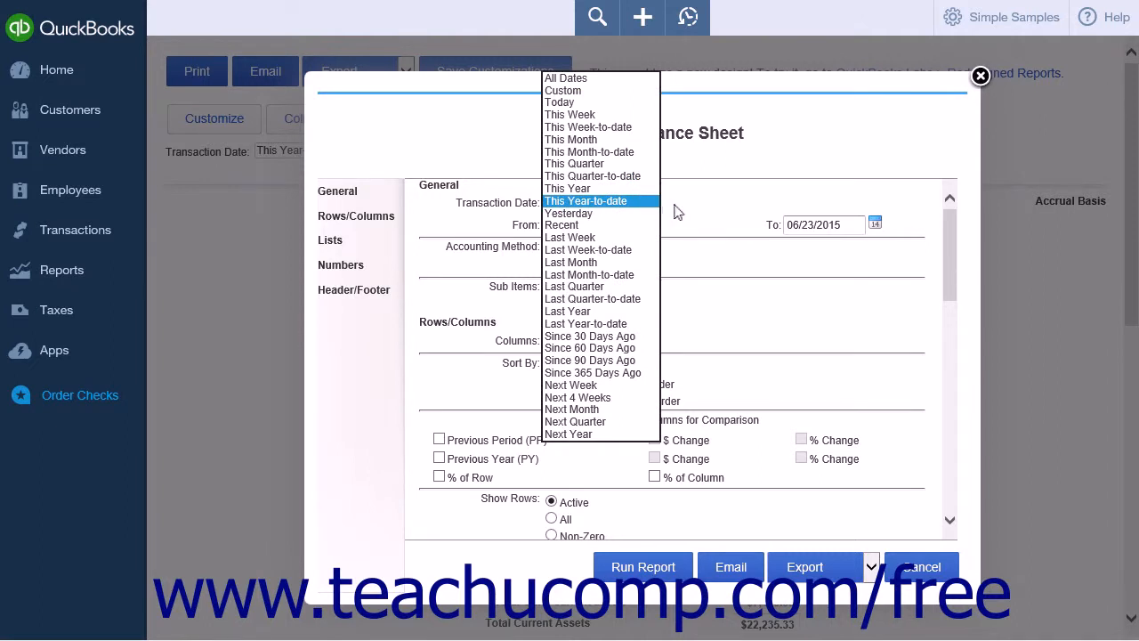
{"action": "left_click", "coordinate": [674, 210]}
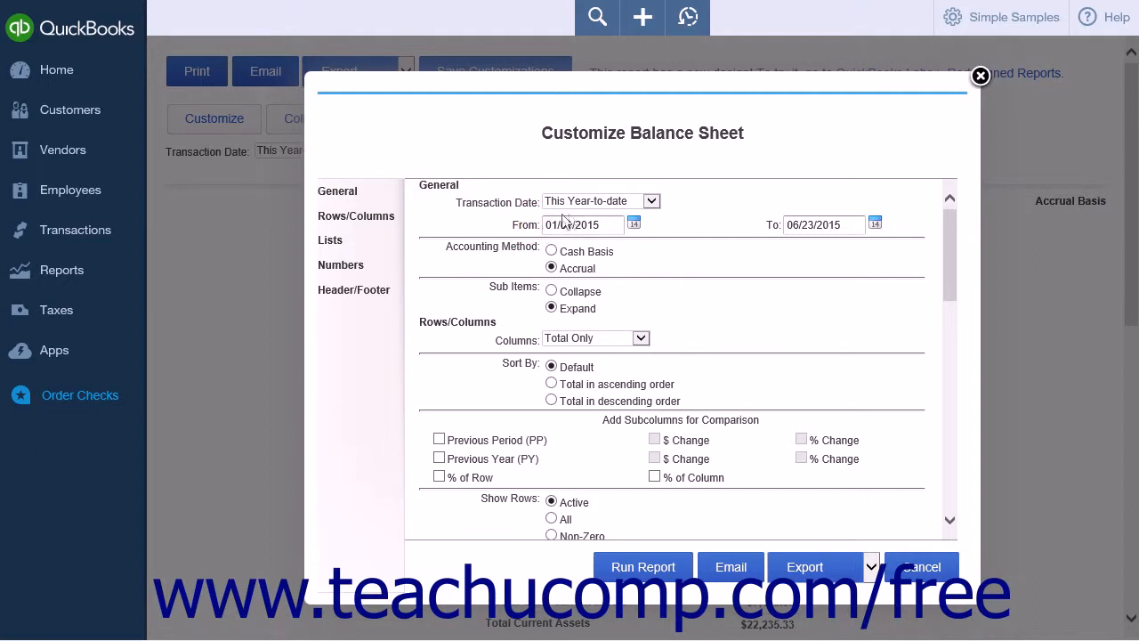
{"action": "left_click", "coordinate": [790, 228]}
{"action": "triple_click", "coordinate": [790, 230]}
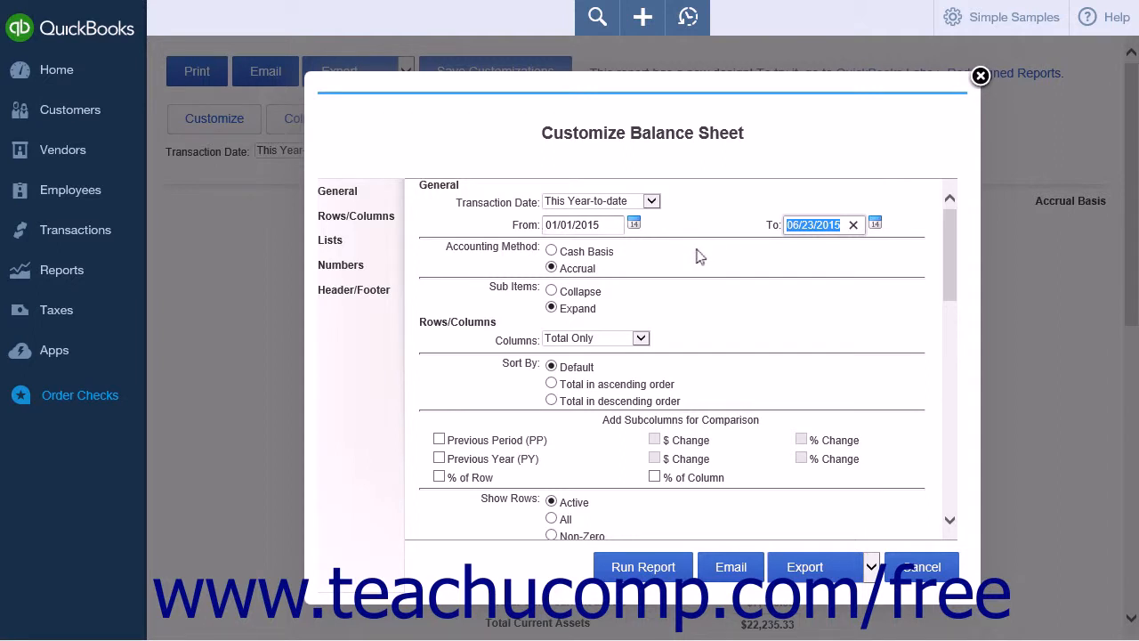
{"action": "left_click", "coordinate": [524, 251]}
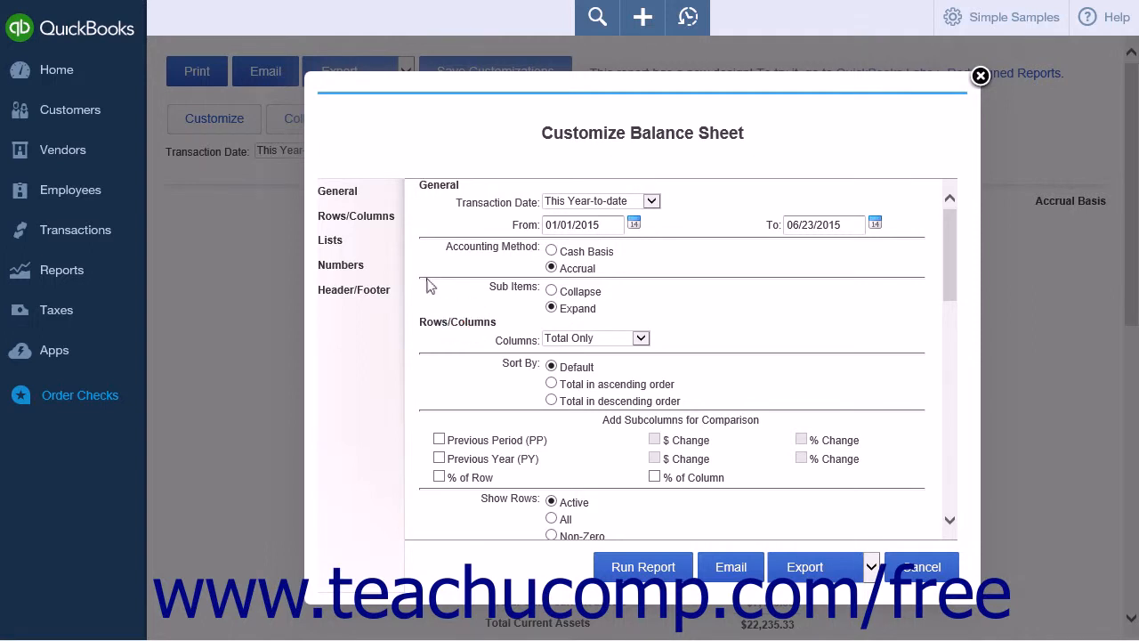
Step: Examine the Rows/Columns settings, including the available column breakdowns and the sort order options
{"action": "left_click", "coordinate": [372, 225]}
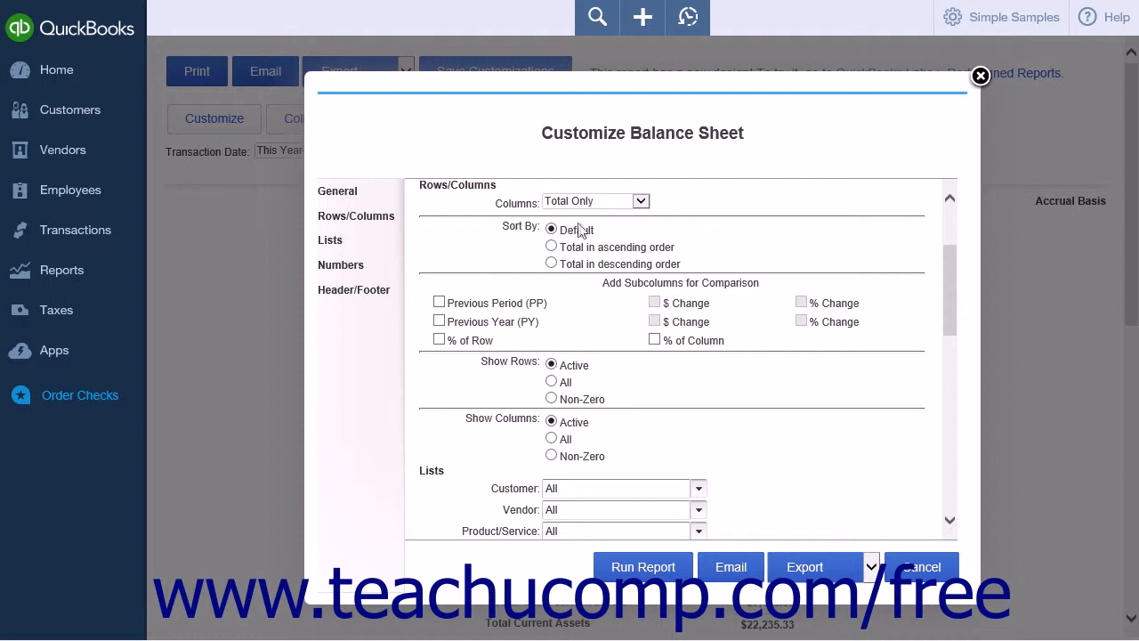
{"action": "left_click", "coordinate": [641, 203]}
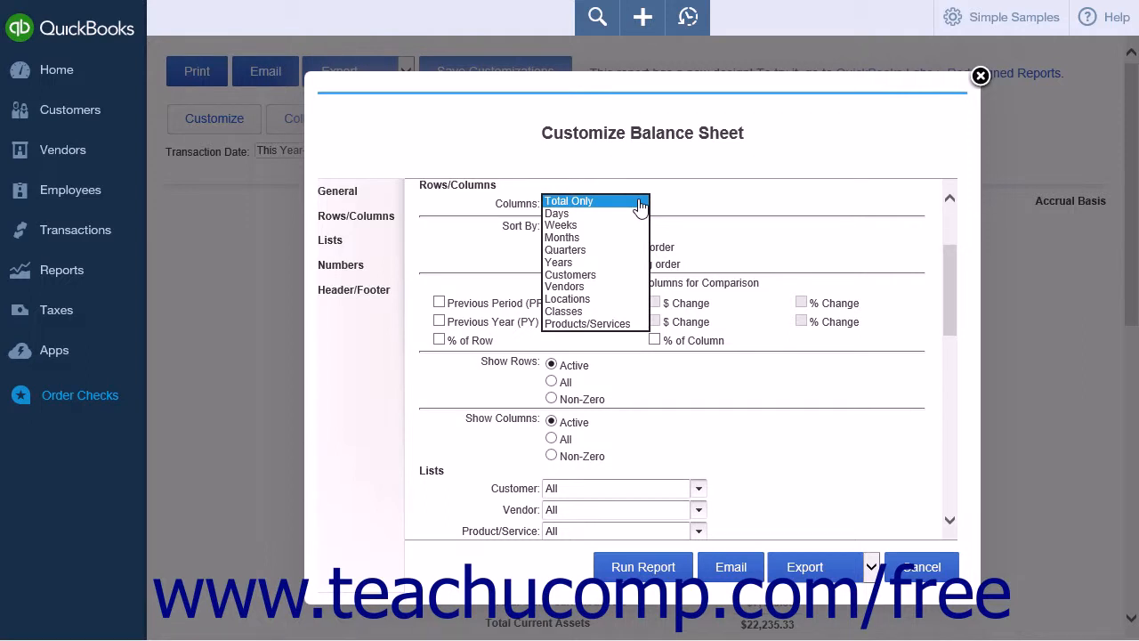
{"action": "left_click", "coordinate": [639, 203]}
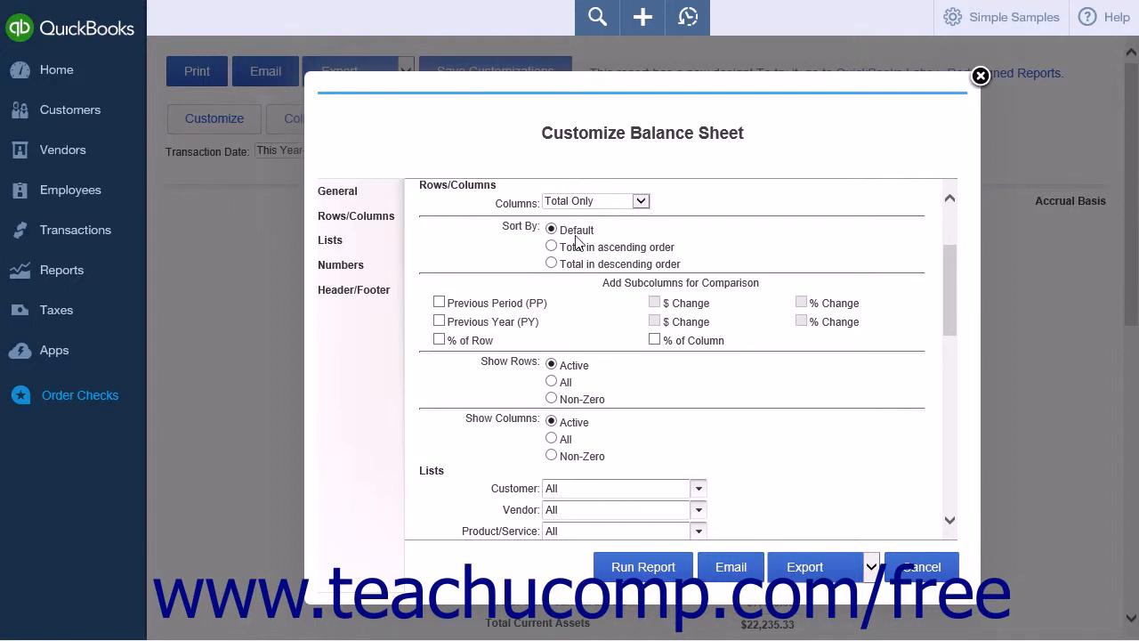
{"action": "left_click", "coordinate": [527, 242]}
Step: Try adding Previous Year (PY) comparison subcolumns with $ Change and % Change, and clear the Previous Year option
{"action": "left_click", "coordinate": [480, 328]}
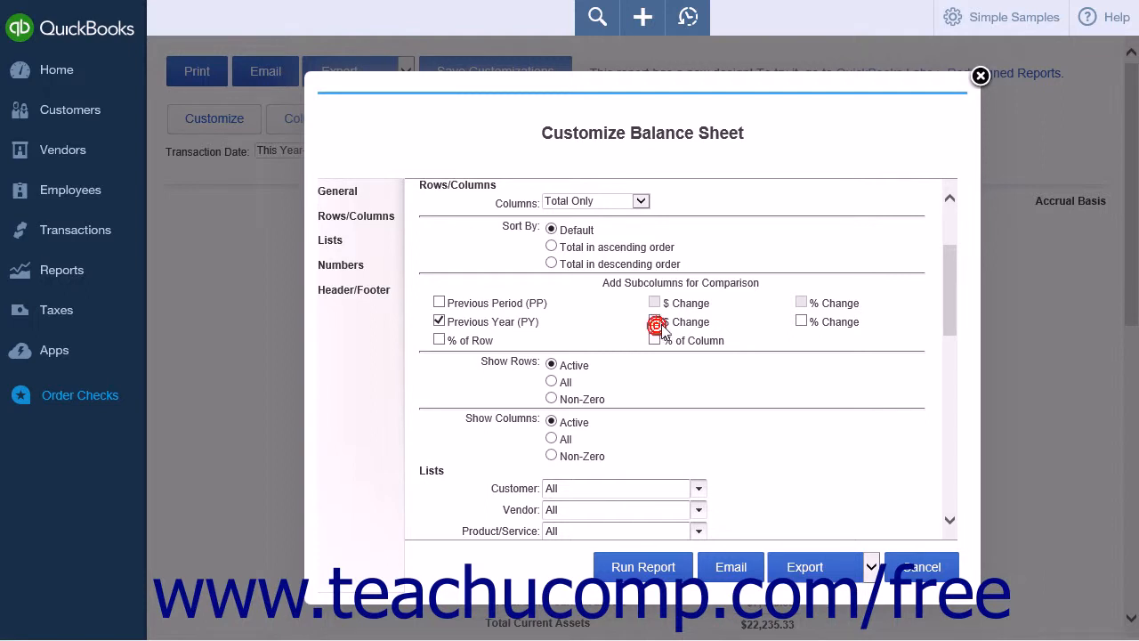
{"action": "left_click", "coordinate": [802, 322]}
{"action": "left_click", "coordinate": [438, 320]}
{"action": "left_click", "coordinate": [504, 416]}
Step: Examine the Lists filters, viewing the multiple-customer selection for the Customer filter and closing it without choosing anyone
{"action": "left_click", "coordinate": [359, 249]}
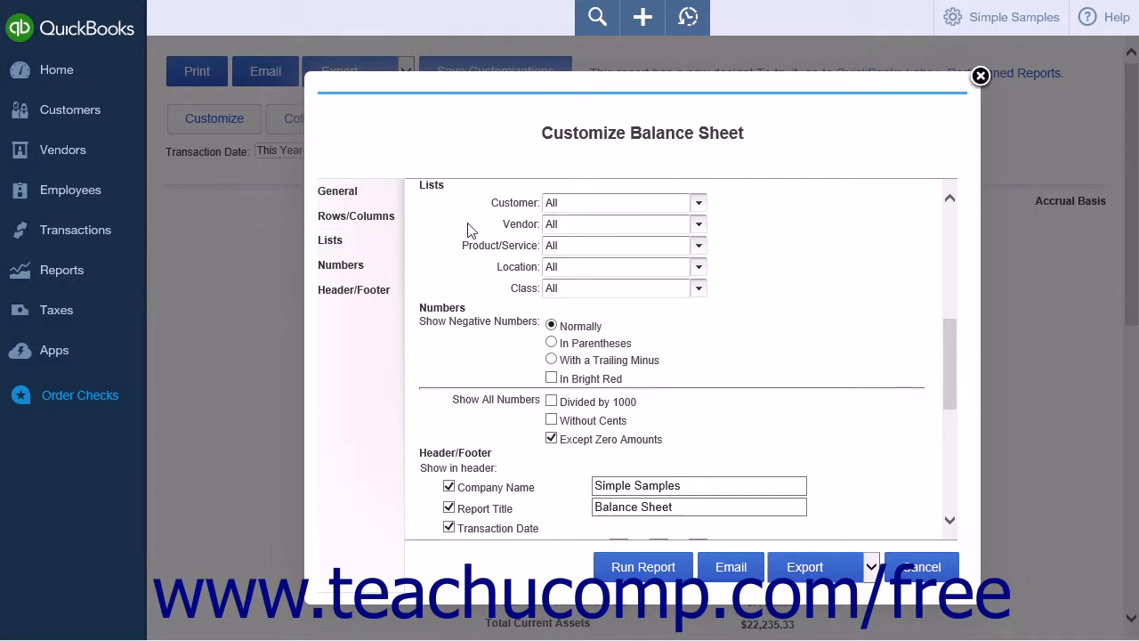
{"action": "left_click", "coordinate": [699, 204]}
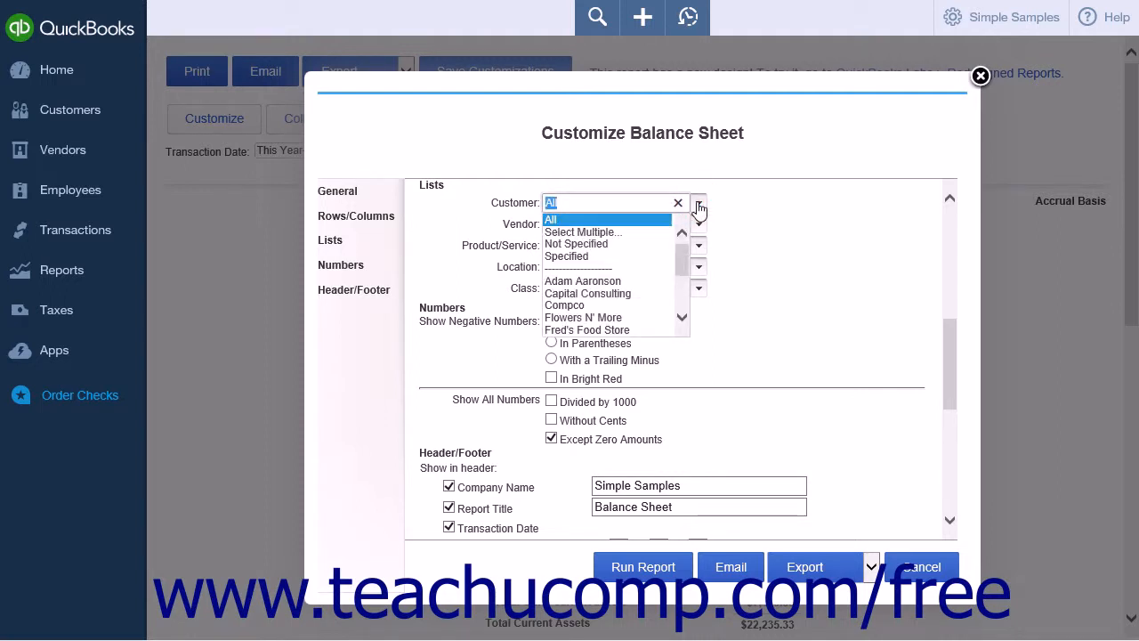
{"action": "left_click", "coordinate": [596, 232]}
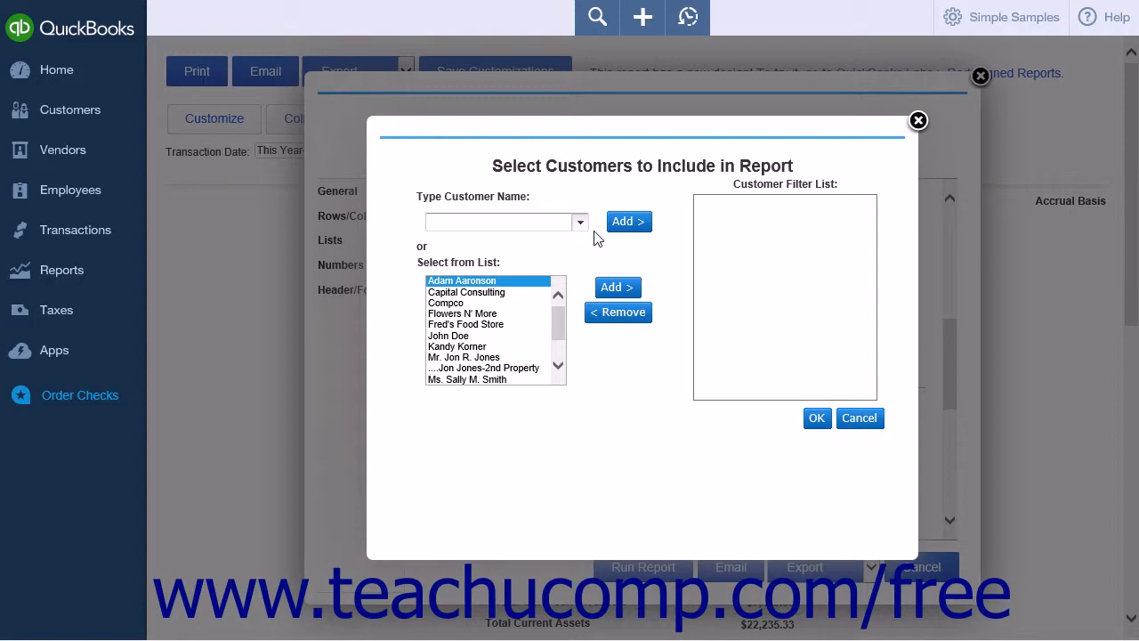
{"action": "left_click", "coordinate": [918, 120]}
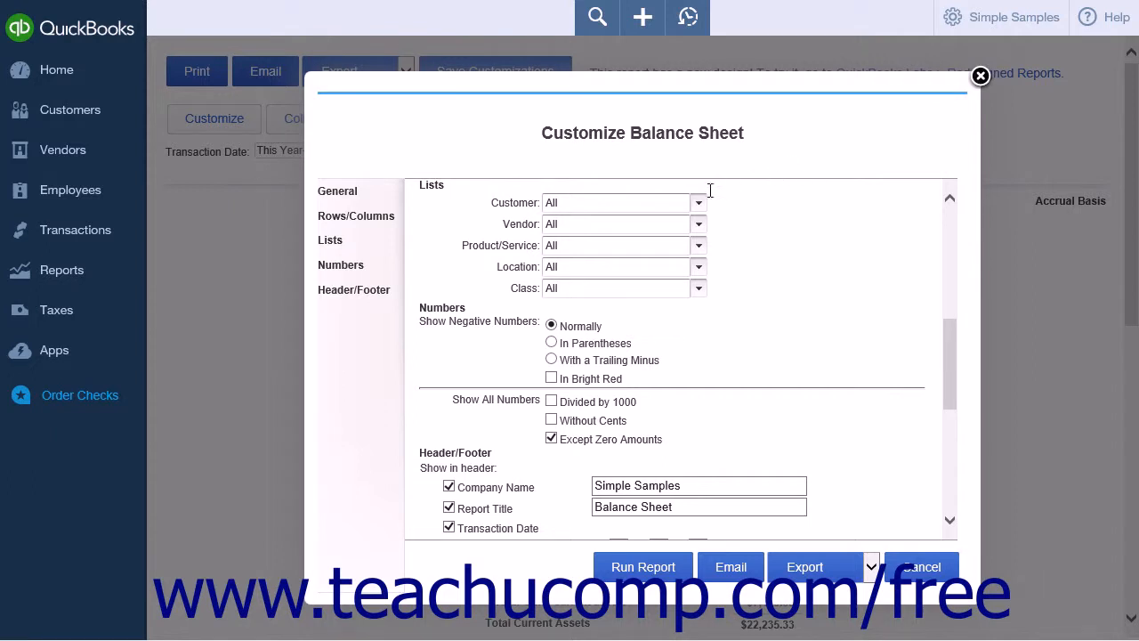
Step: Try the In Bright Red option for negative numbers in the Numbers settings and turn it back off
{"action": "left_click", "coordinate": [356, 265]}
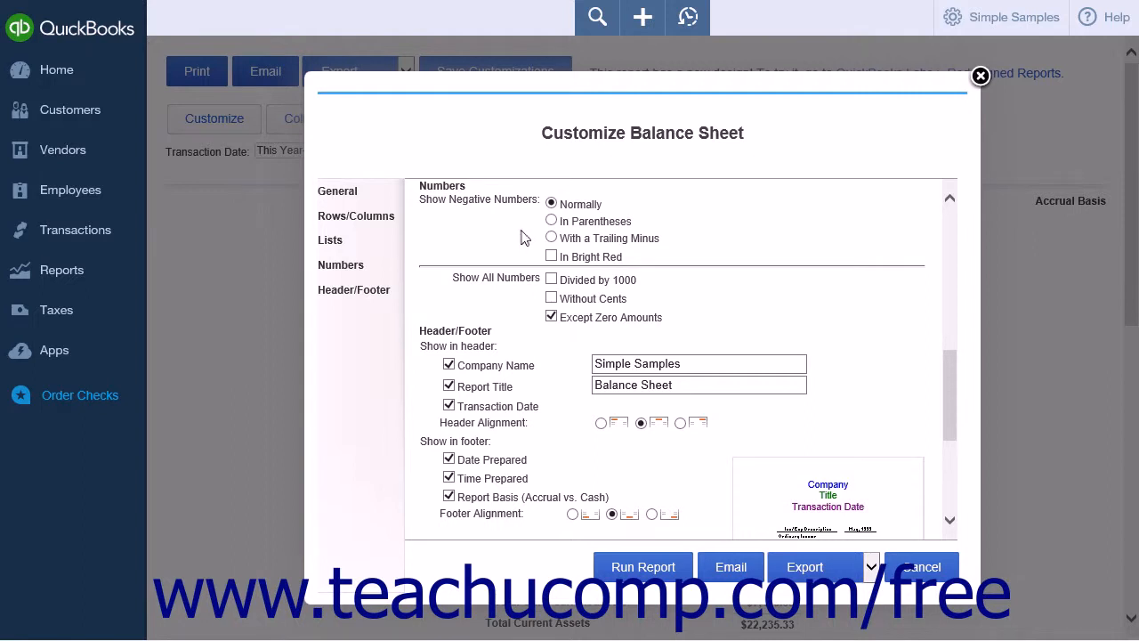
{"action": "left_click", "coordinate": [551, 256]}
{"action": "left_click", "coordinate": [552, 257]}
{"action": "left_click", "coordinate": [489, 290]}
Step: Review the report title and header alignment in the Header/Footer settings, and run the Balance Sheet report
{"action": "left_click", "coordinate": [370, 299]}
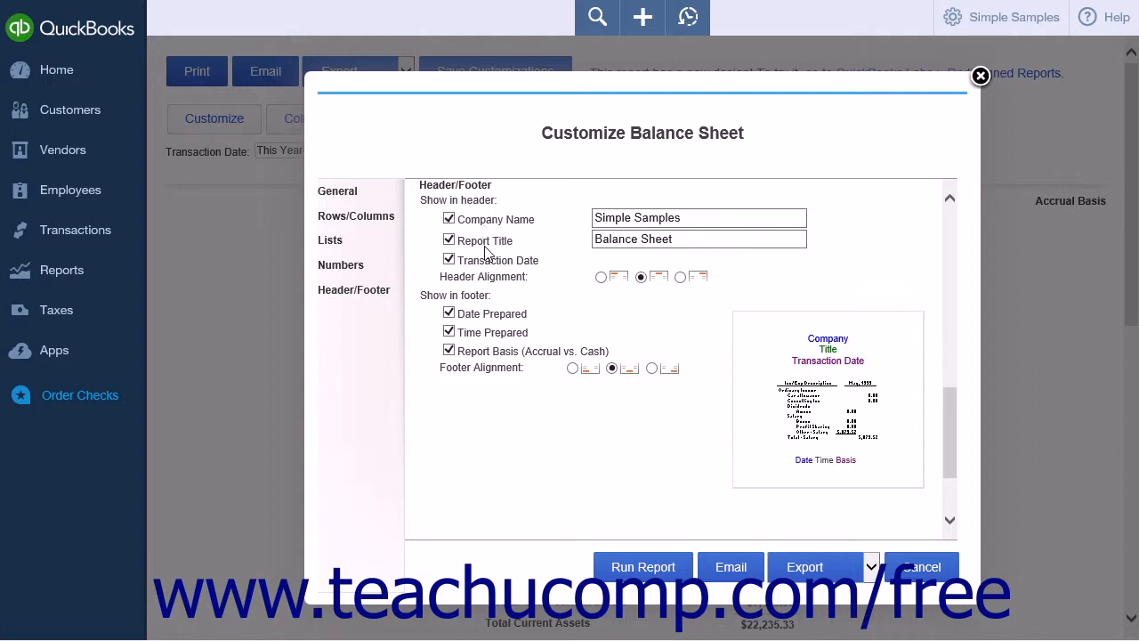
{"action": "left_click", "coordinate": [682, 239]}
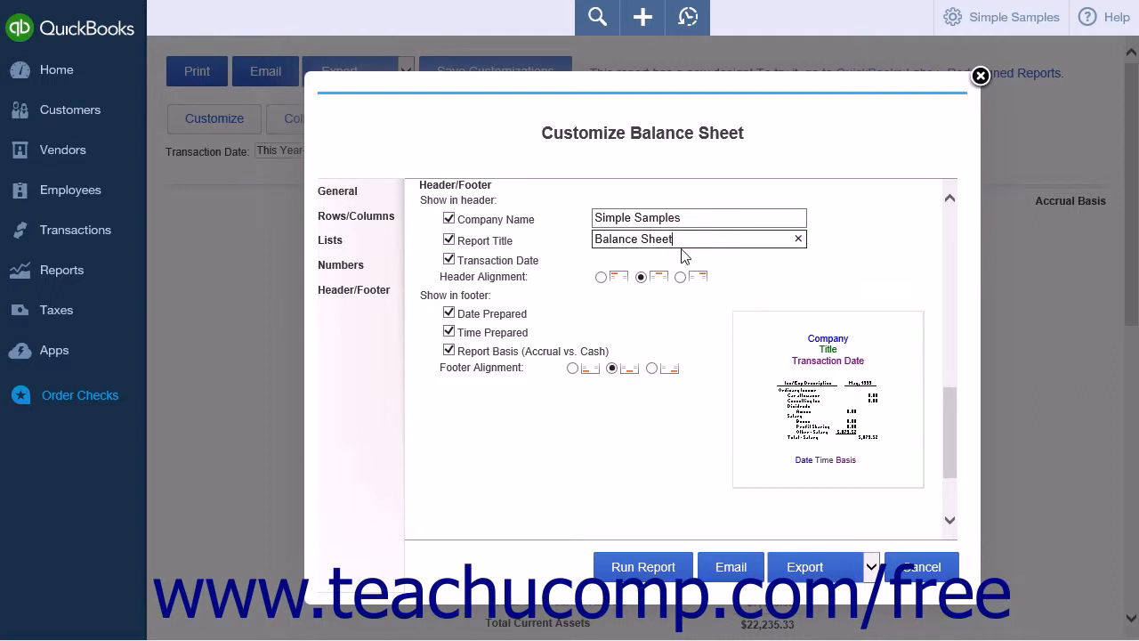
{"action": "left_click", "coordinate": [647, 279]}
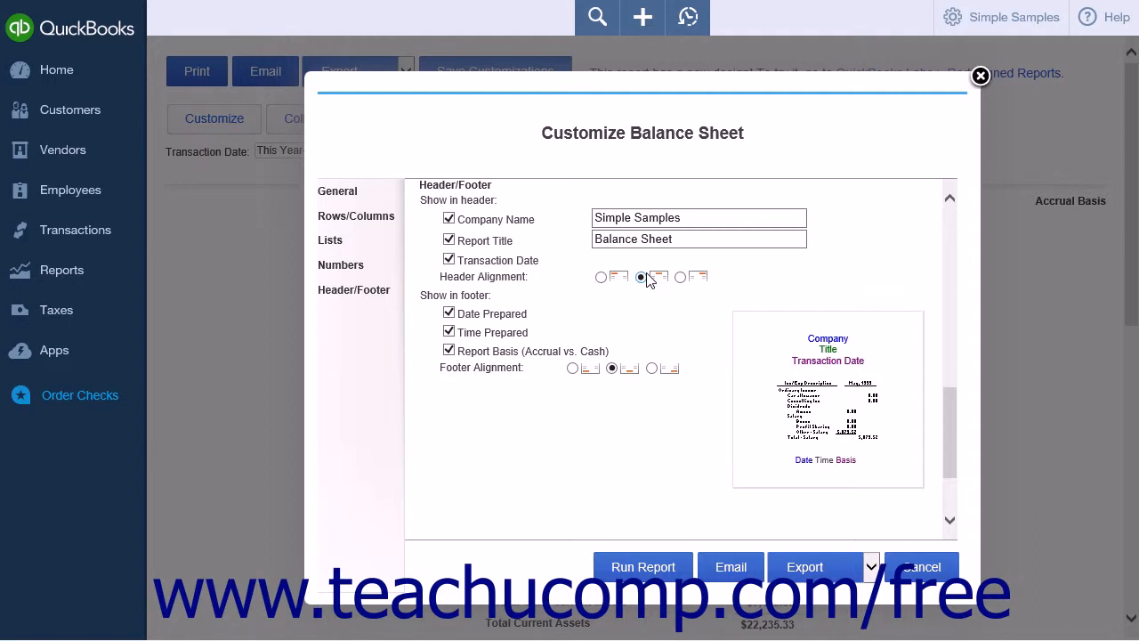
{"action": "left_click", "coordinate": [492, 294]}
{"action": "left_click", "coordinate": [660, 567]}
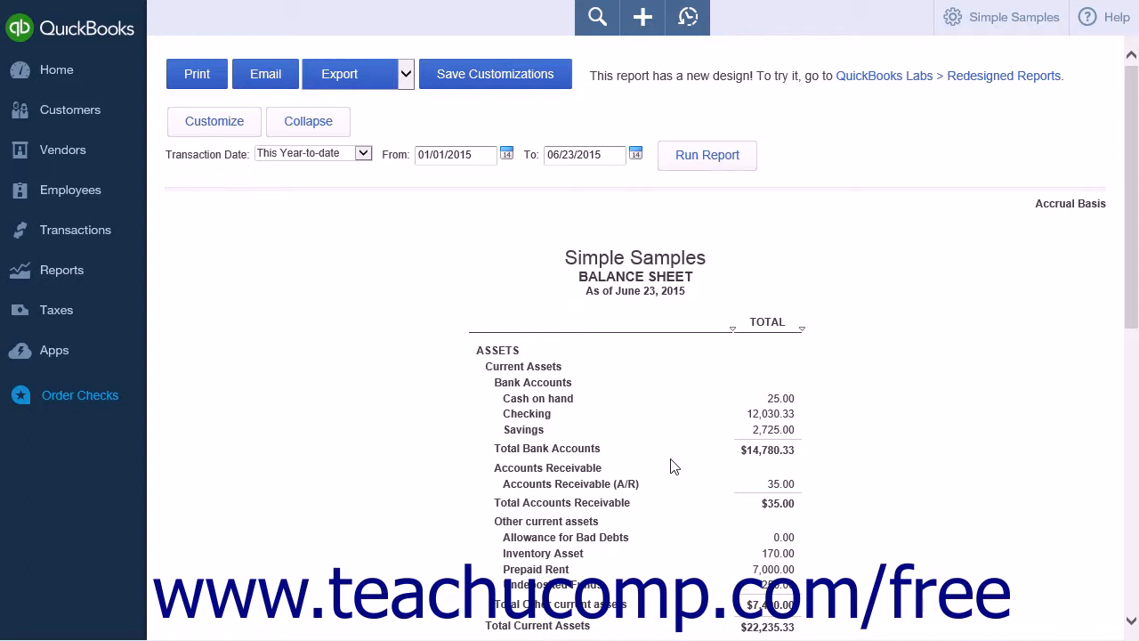
Step: Open the transaction report behind the Checking account's balance and bring up its customization settings
{"action": "left_click", "coordinate": [758, 414]}
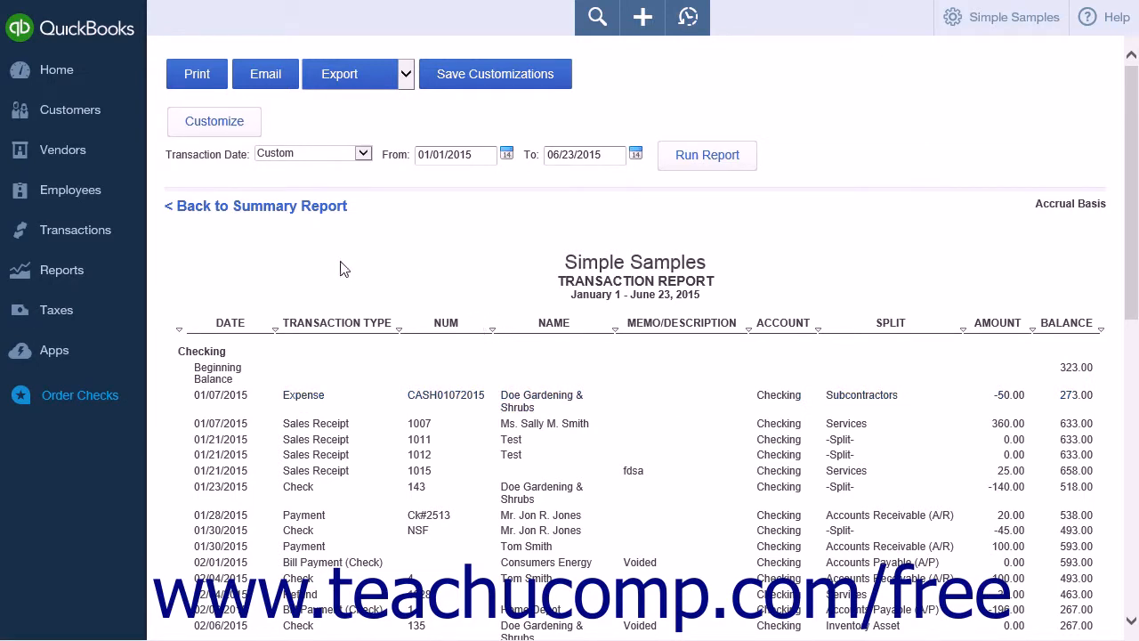
{"action": "left_click", "coordinate": [238, 126]}
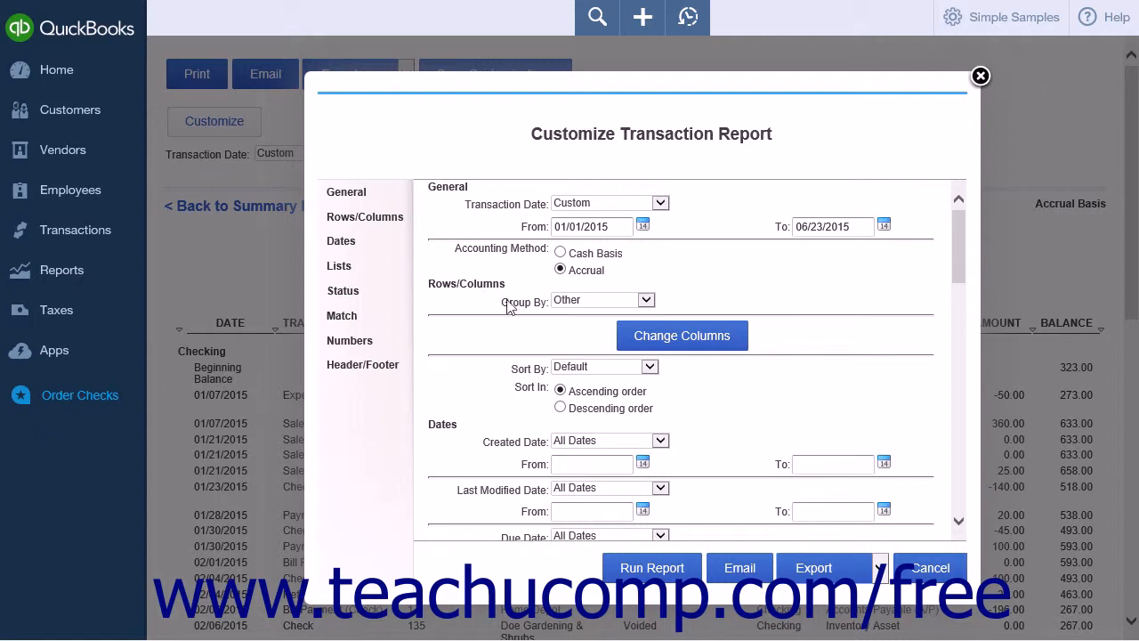
{"action": "left_click", "coordinate": [607, 338]}
Step: Open the report's column selection, add the Clr column to the selected columns, and remove it again
{"action": "left_click", "coordinate": [685, 347]}
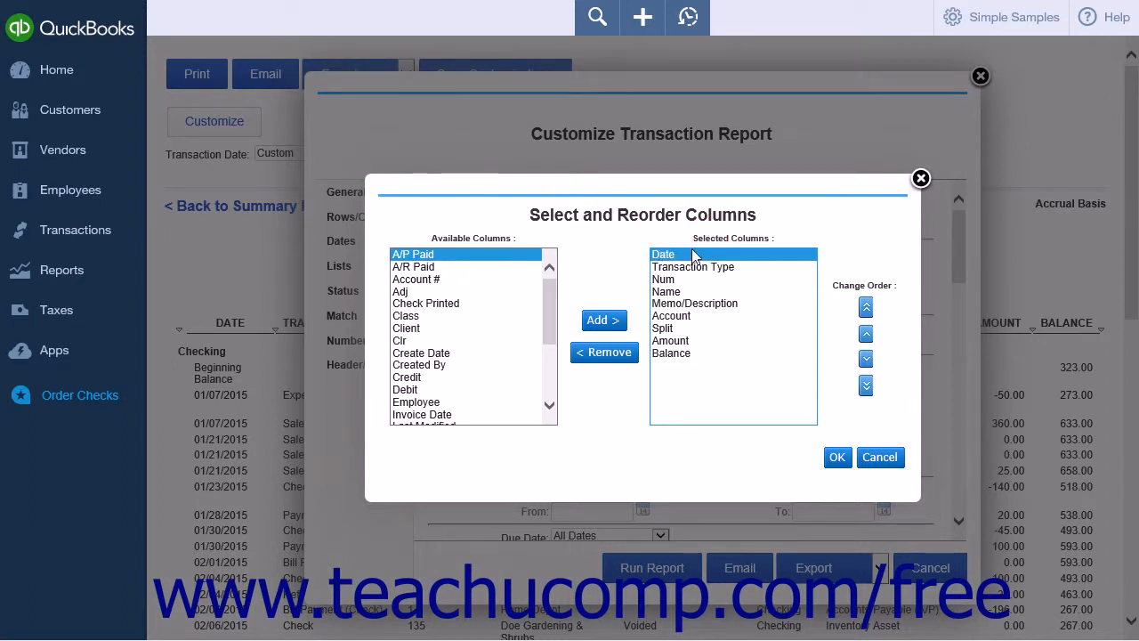
{"action": "left_click", "coordinate": [424, 341]}
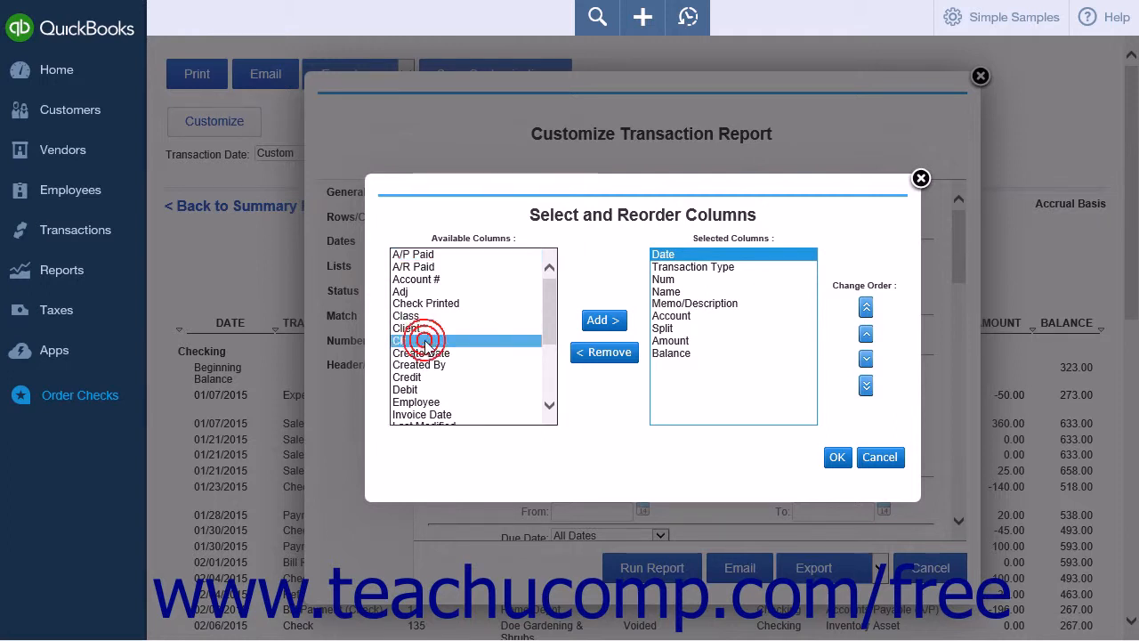
{"action": "left_click", "coordinate": [603, 323]}
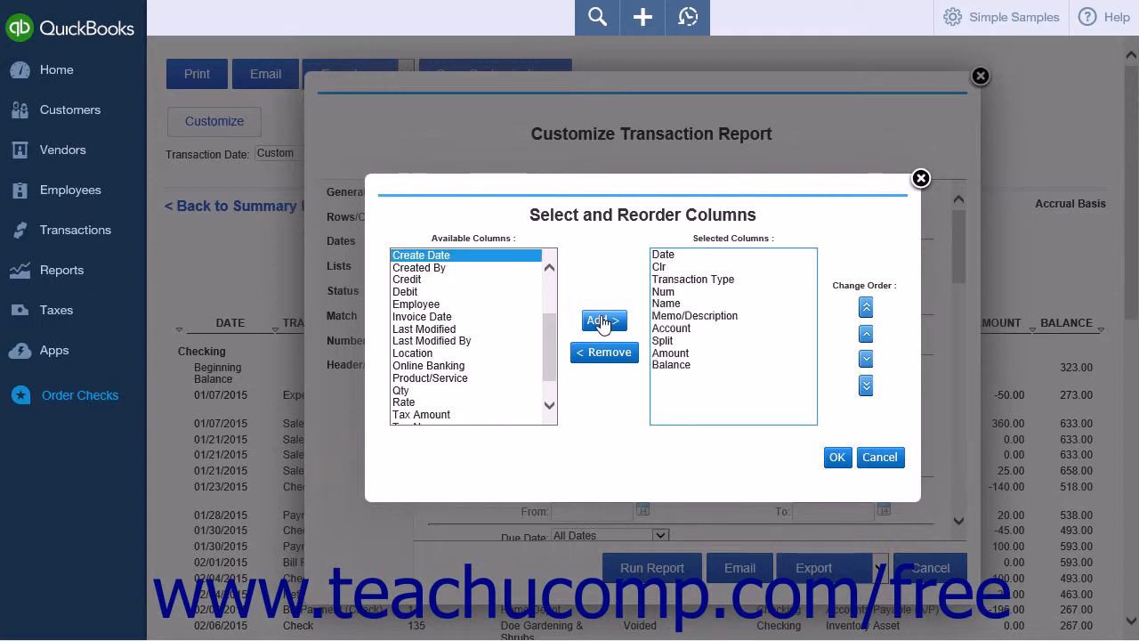
{"action": "left_click", "coordinate": [669, 267]}
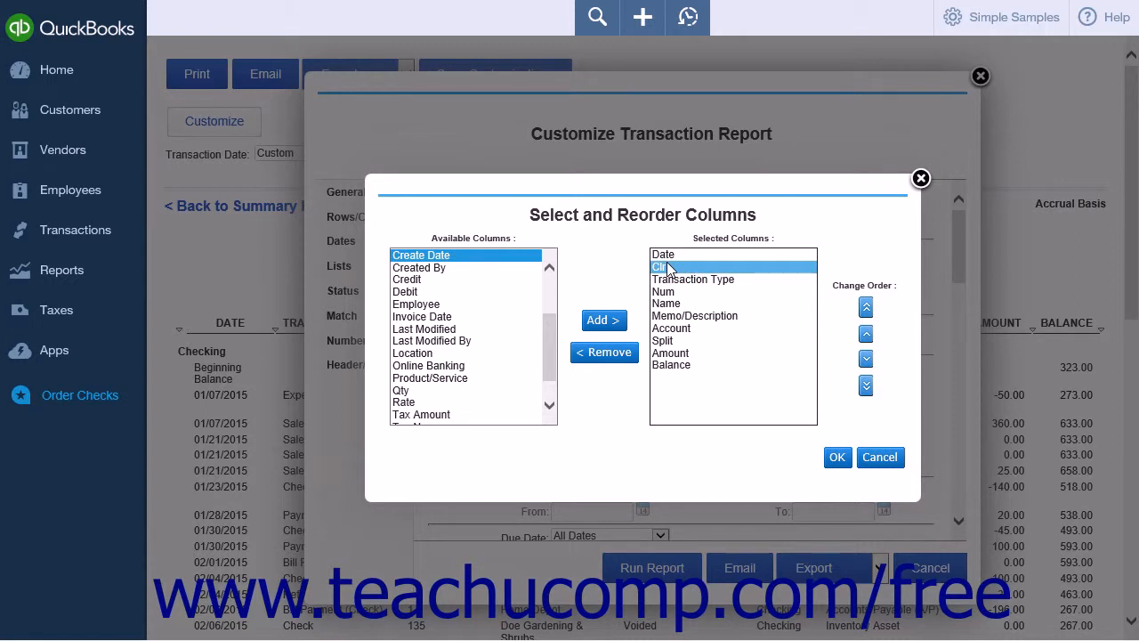
{"action": "left_click", "coordinate": [609, 355]}
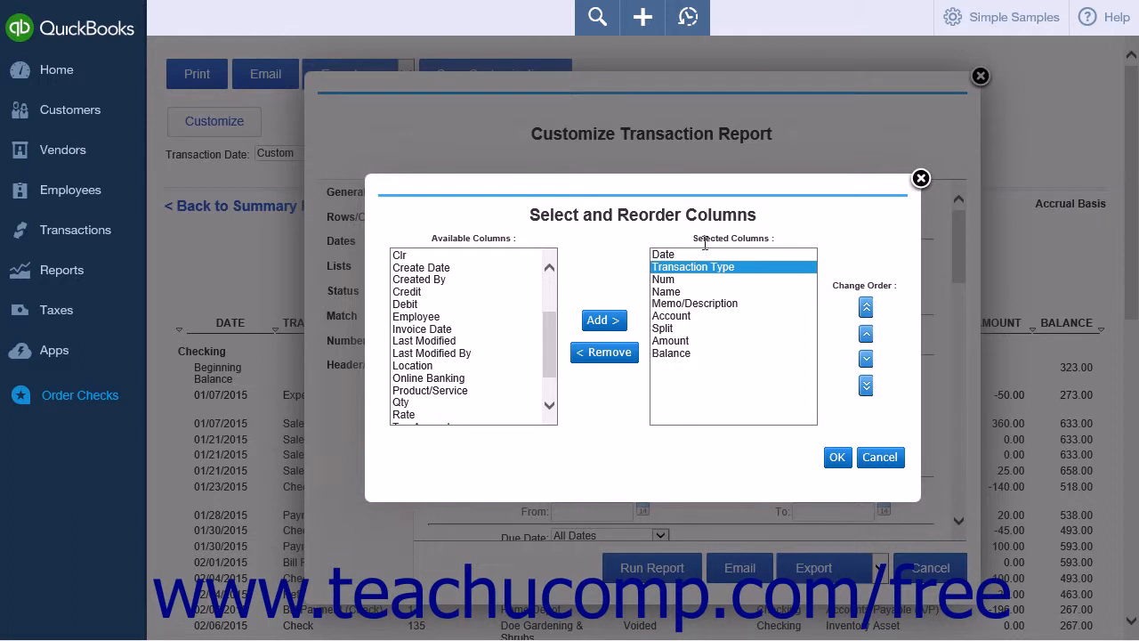
Step: Move the Date column to the end of the selected columns and back to the beginning, then cancel the column changes
{"action": "left_click", "coordinate": [675, 254]}
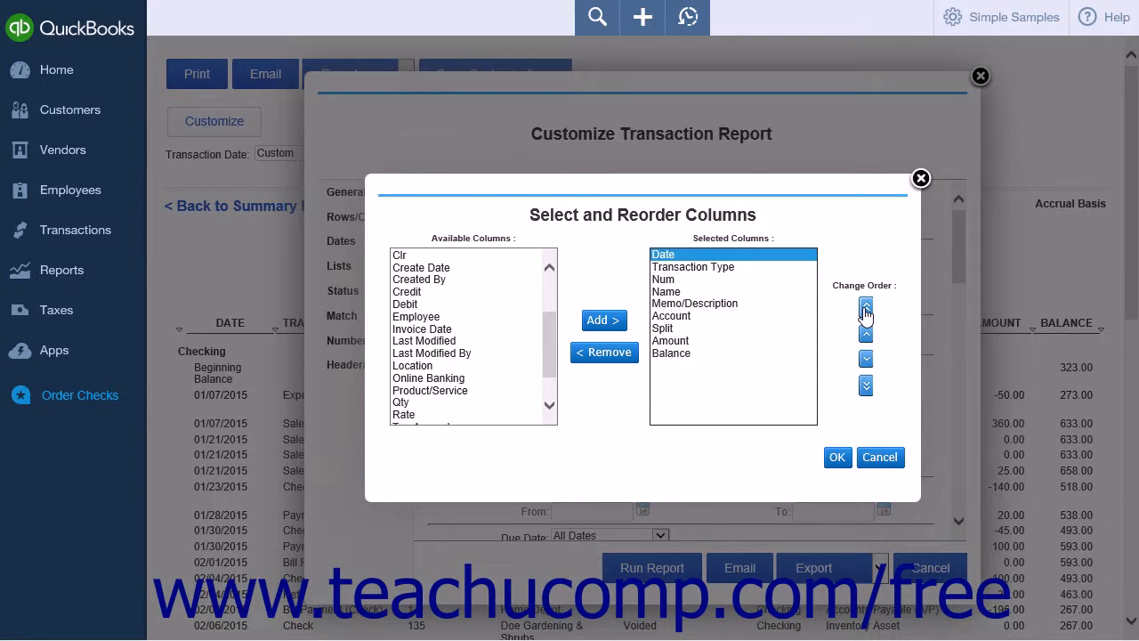
{"action": "left_click", "coordinate": [866, 387]}
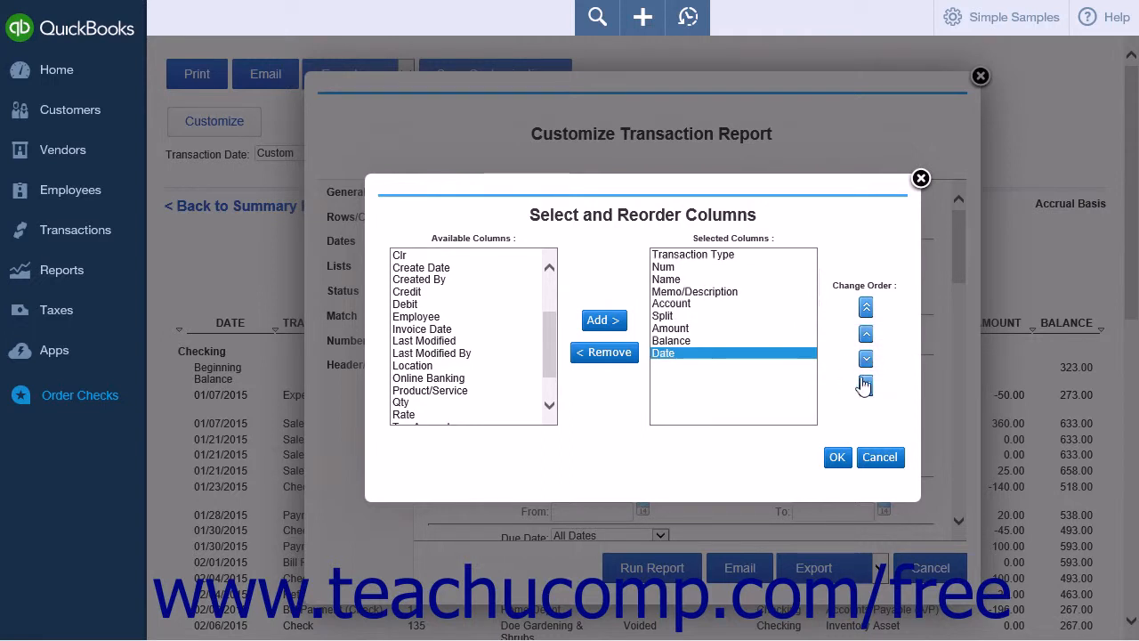
{"action": "left_click", "coordinate": [865, 336]}
{"action": "left_click", "coordinate": [865, 335]}
{"action": "left_click", "coordinate": [865, 336]}
{"action": "left_click", "coordinate": [865, 333]}
{"action": "left_click", "coordinate": [865, 332]}
{"action": "left_click", "coordinate": [864, 333]}
{"action": "left_click", "coordinate": [865, 335]}
{"action": "left_click", "coordinate": [866, 336]}
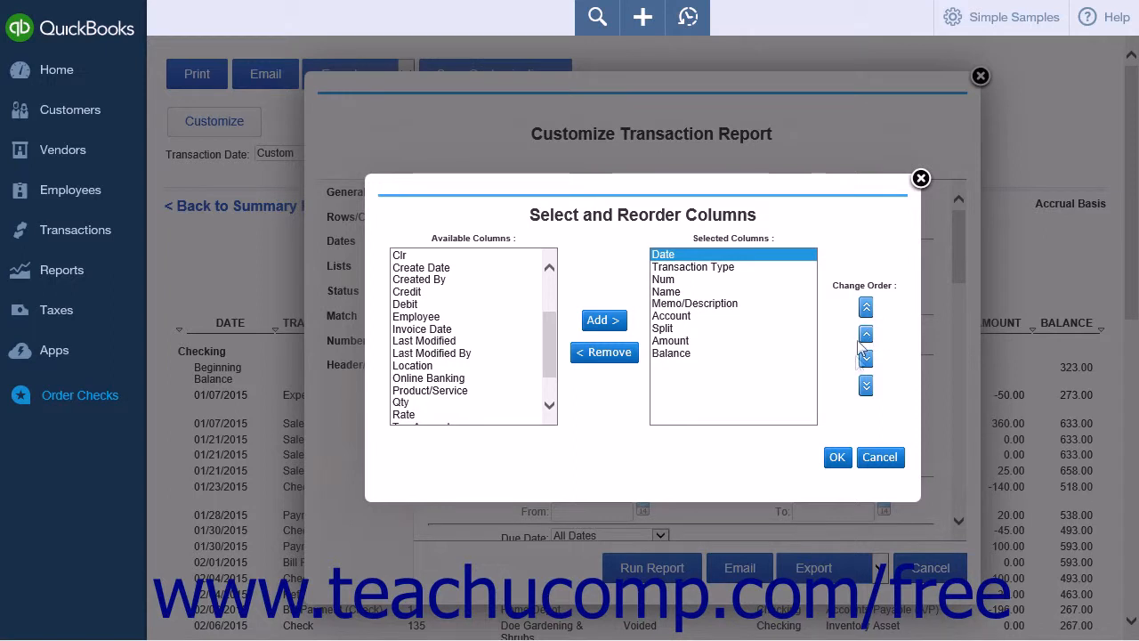
{"action": "left_click", "coordinate": [870, 462]}
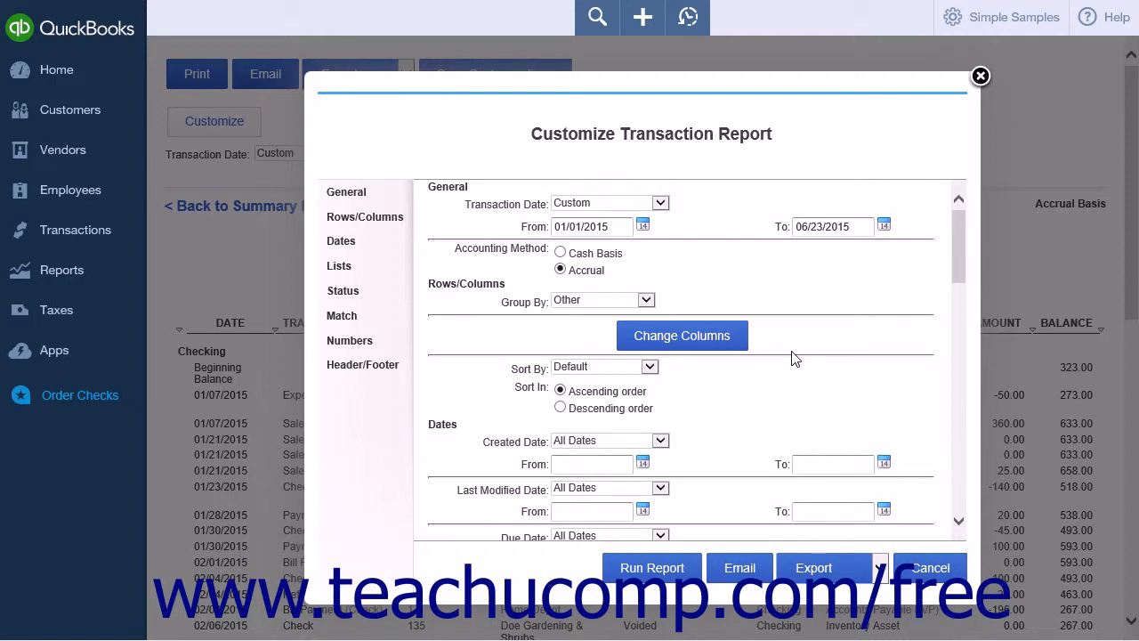
Step: Review the date filters in the Dates settings, including the Due Date range options, and bring up the Lists filters
{"action": "left_click", "coordinate": [351, 247]}
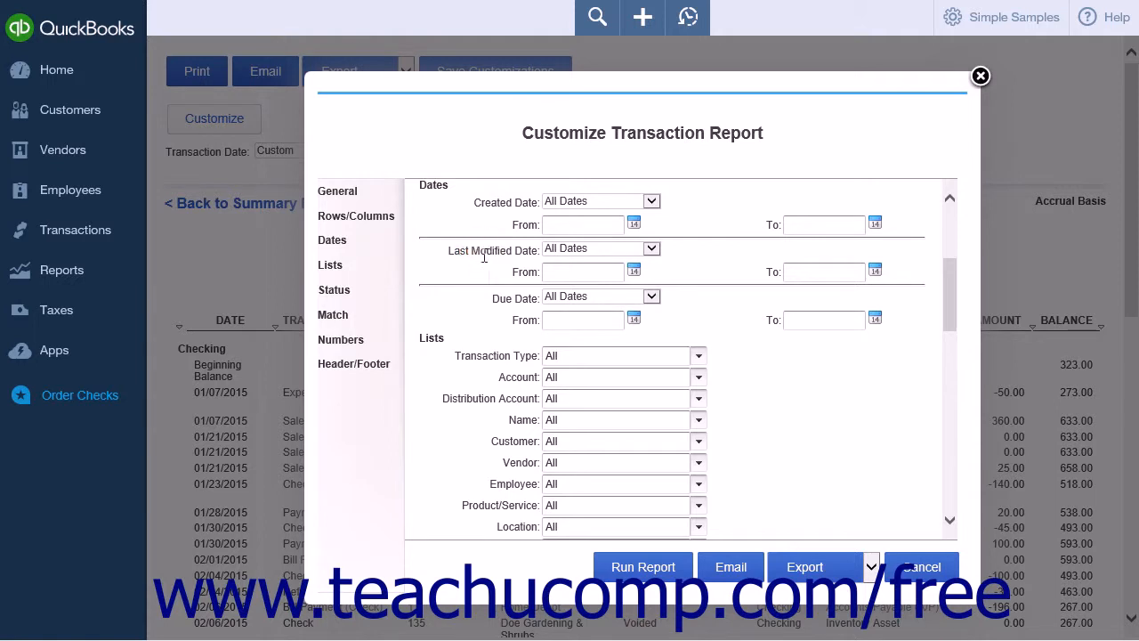
{"action": "left_click", "coordinate": [502, 299]}
{"action": "left_click", "coordinate": [658, 302]}
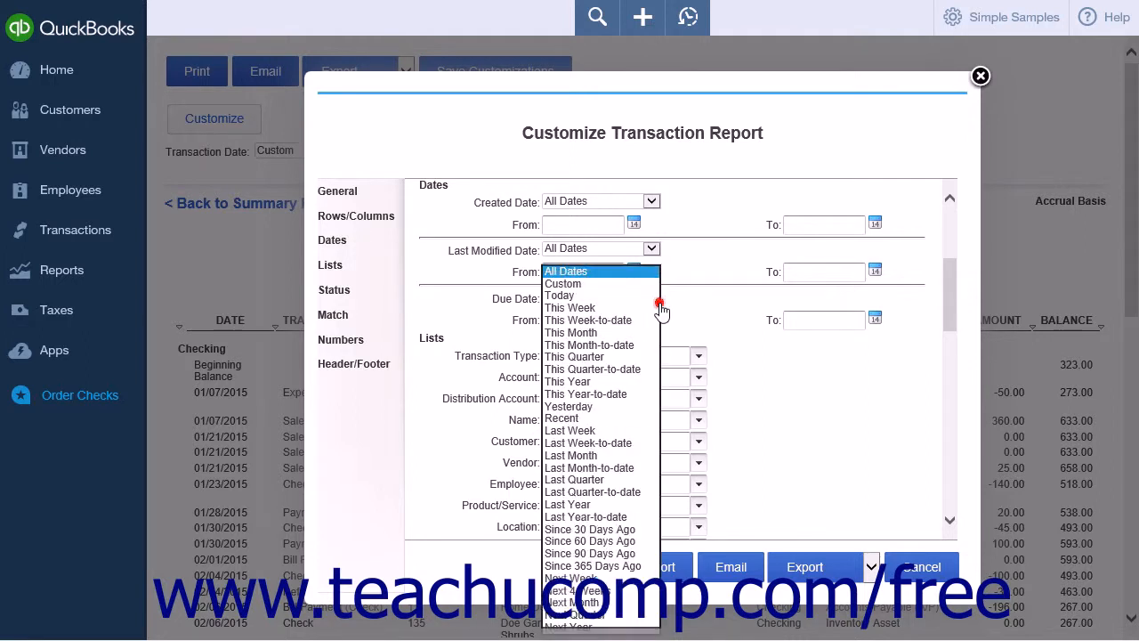
{"action": "left_click", "coordinate": [685, 306]}
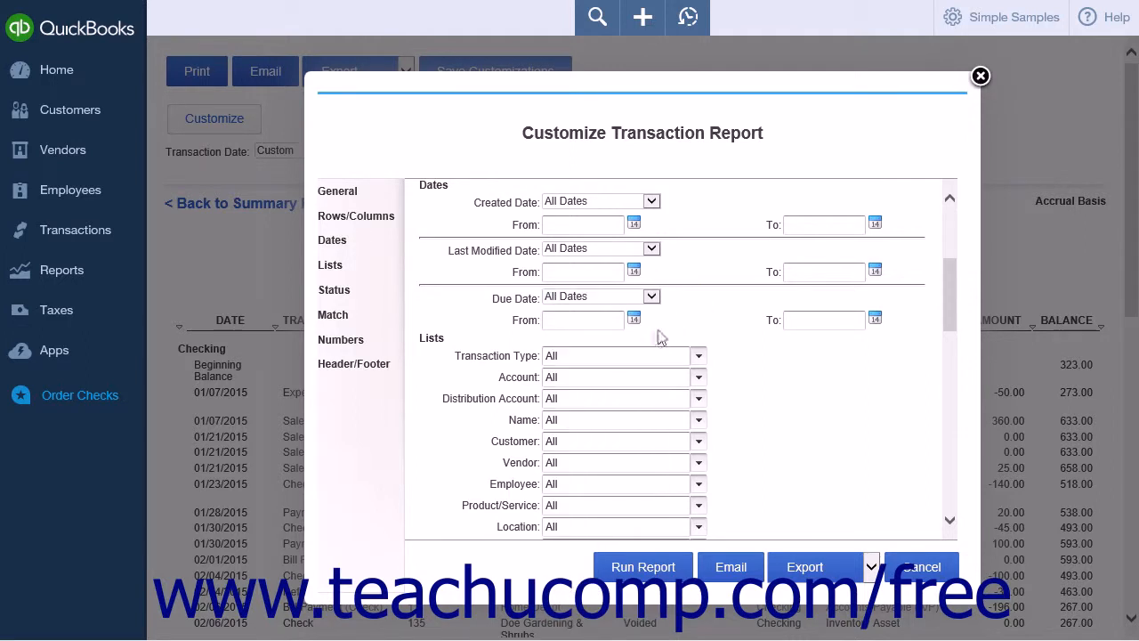
{"action": "left_click", "coordinate": [657, 326]}
{"action": "left_click", "coordinate": [768, 329]}
{"action": "left_click", "coordinate": [349, 269]}
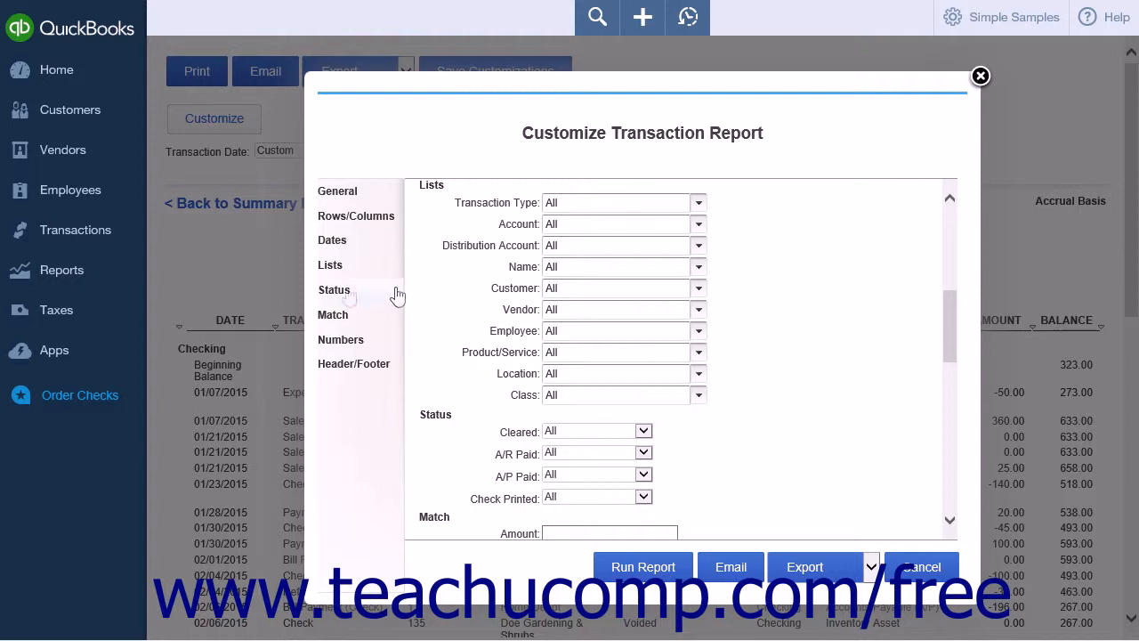
Step: Go to the Status filters and set Check Printed to To be printed
{"action": "left_click", "coordinate": [335, 290]}
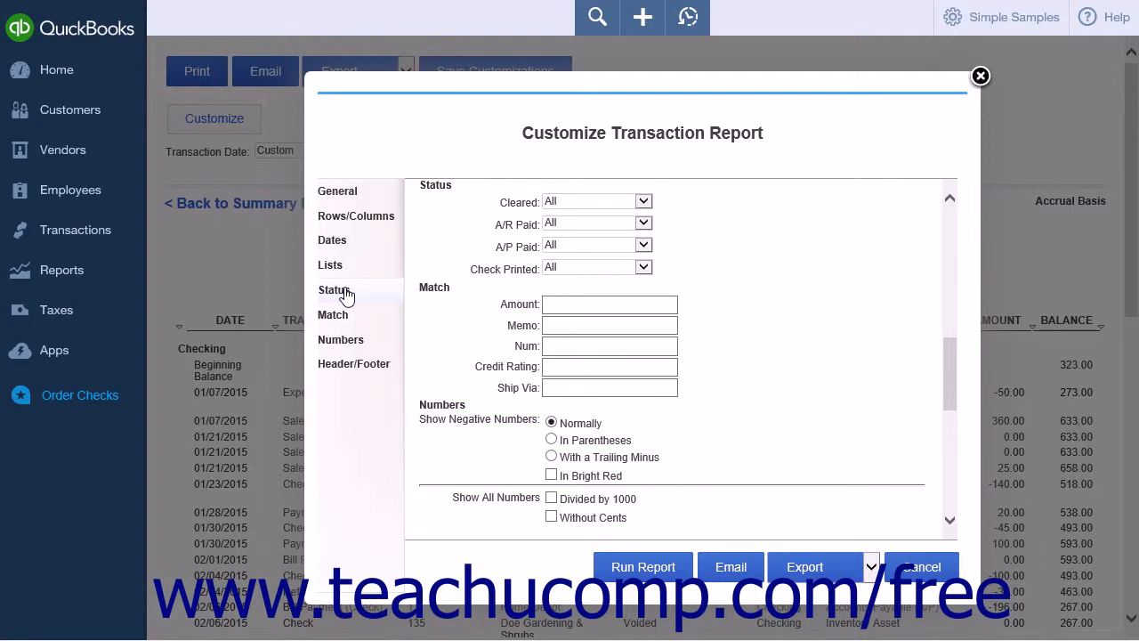
{"action": "left_click", "coordinate": [469, 240]}
{"action": "left_click", "coordinate": [645, 270]}
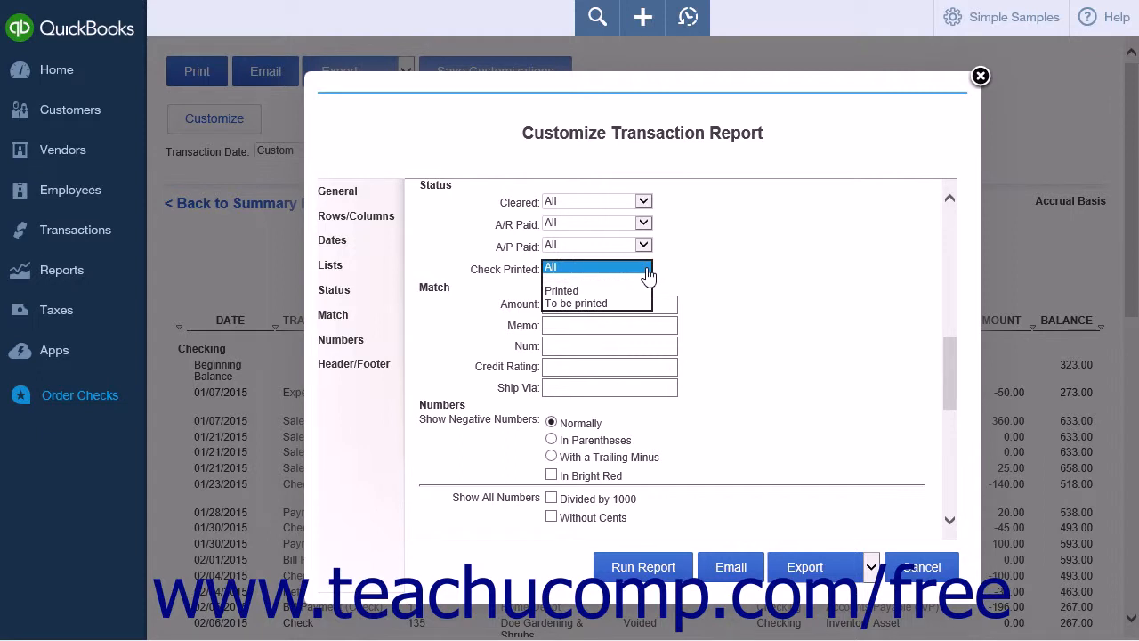
{"action": "left_click", "coordinate": [627, 303]}
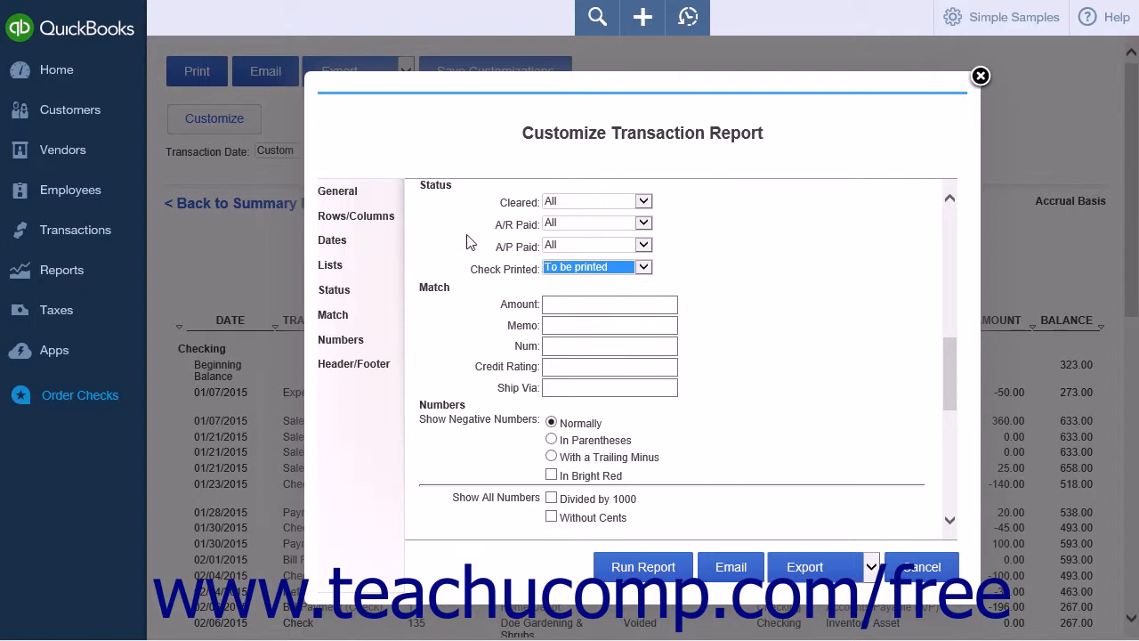
Step: Review the Match filter fields and cancel the transaction report's customization
{"action": "left_click", "coordinate": [339, 320]}
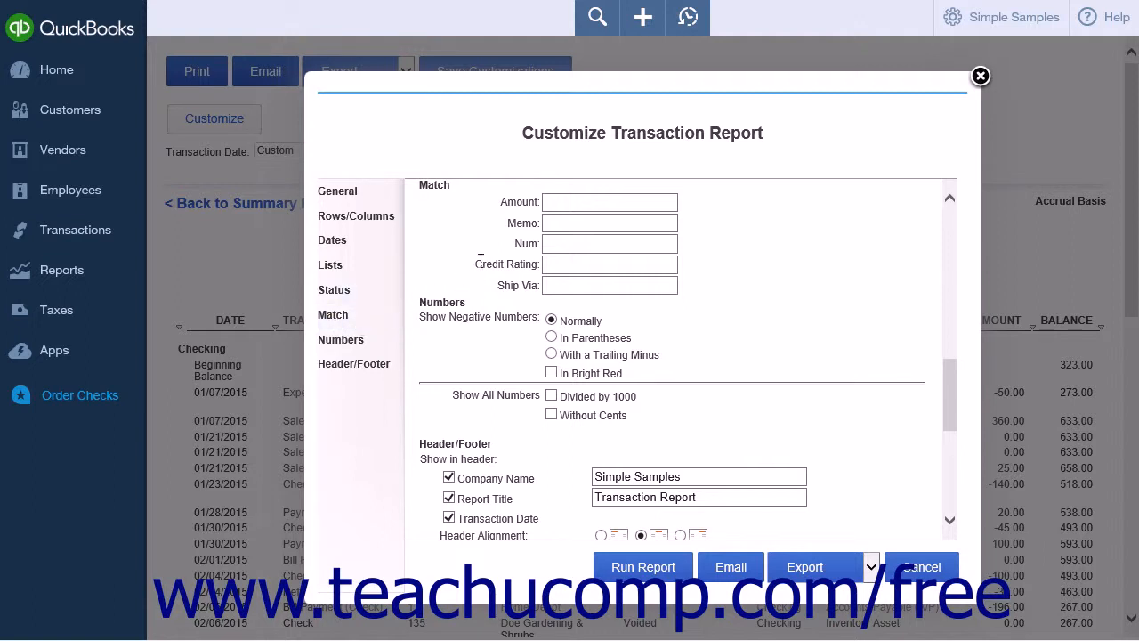
{"action": "left_click", "coordinate": [556, 200]}
{"action": "left_click", "coordinate": [921, 567]}
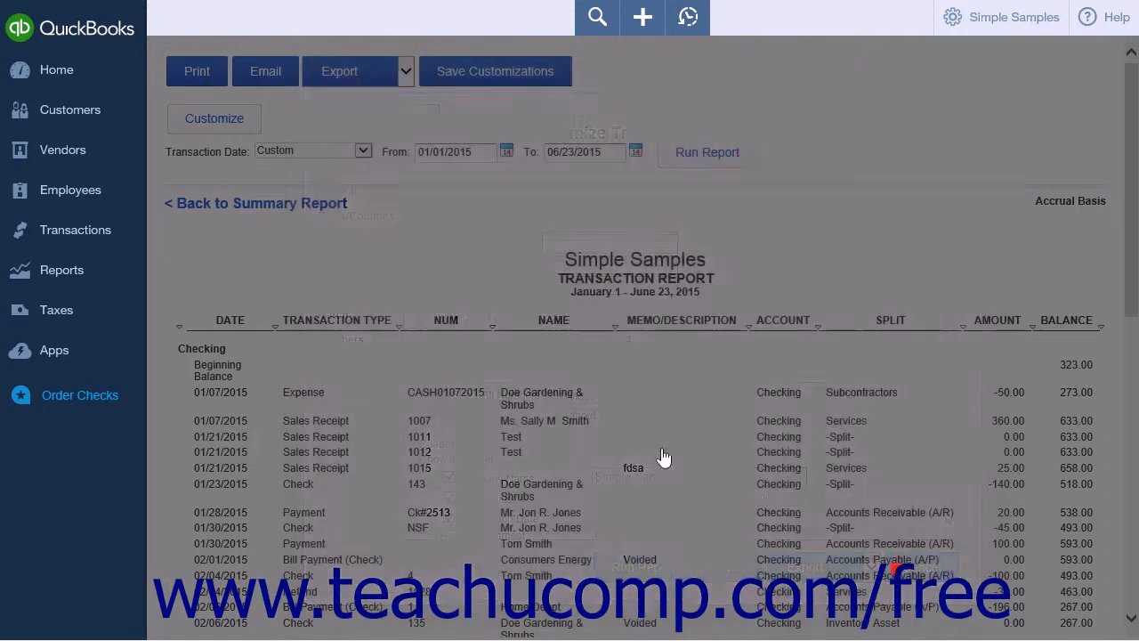
Step: Open the A/R Aging Summary from the recommended reports and bring up its customization settings
{"action": "left_click", "coordinate": [103, 282]}
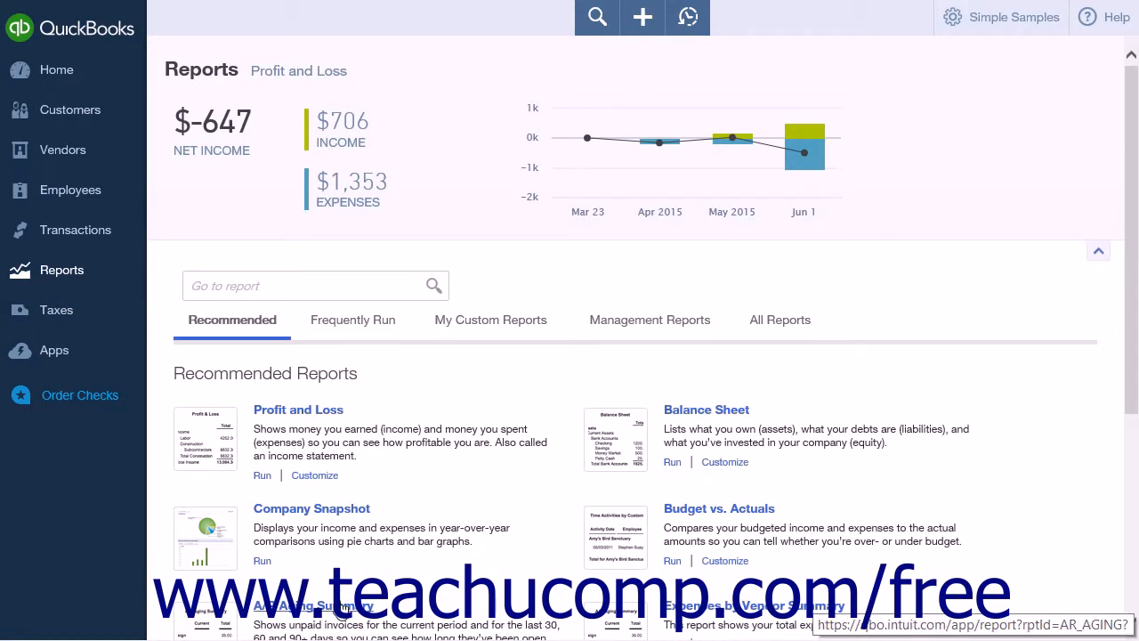
{"action": "left_click", "coordinate": [340, 605]}
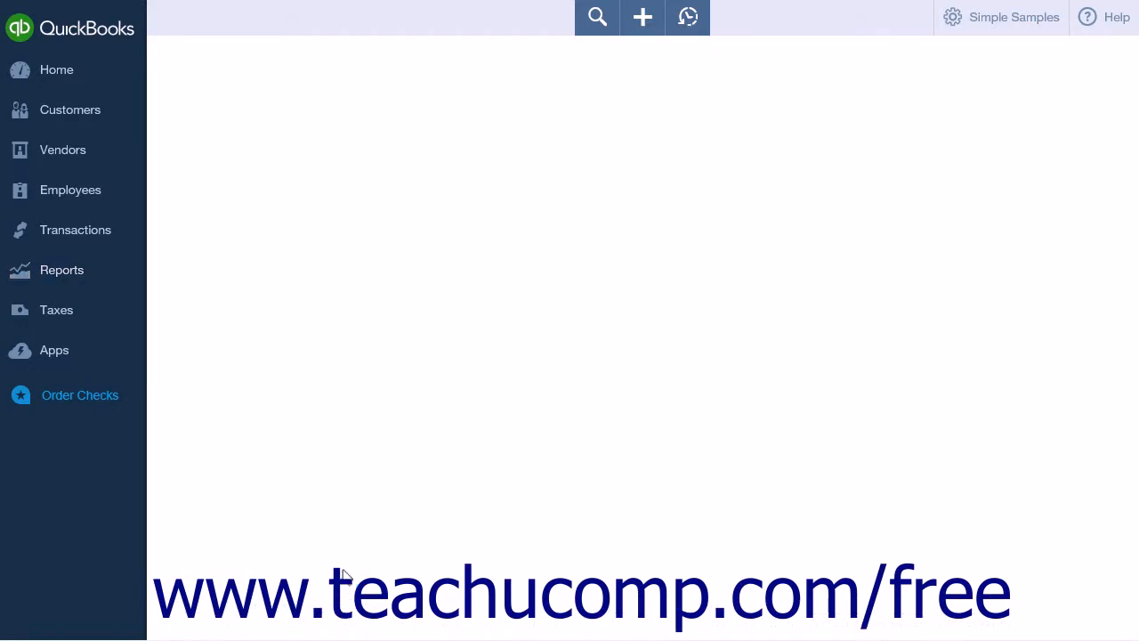
{"action": "left_click", "coordinate": [217, 127]}
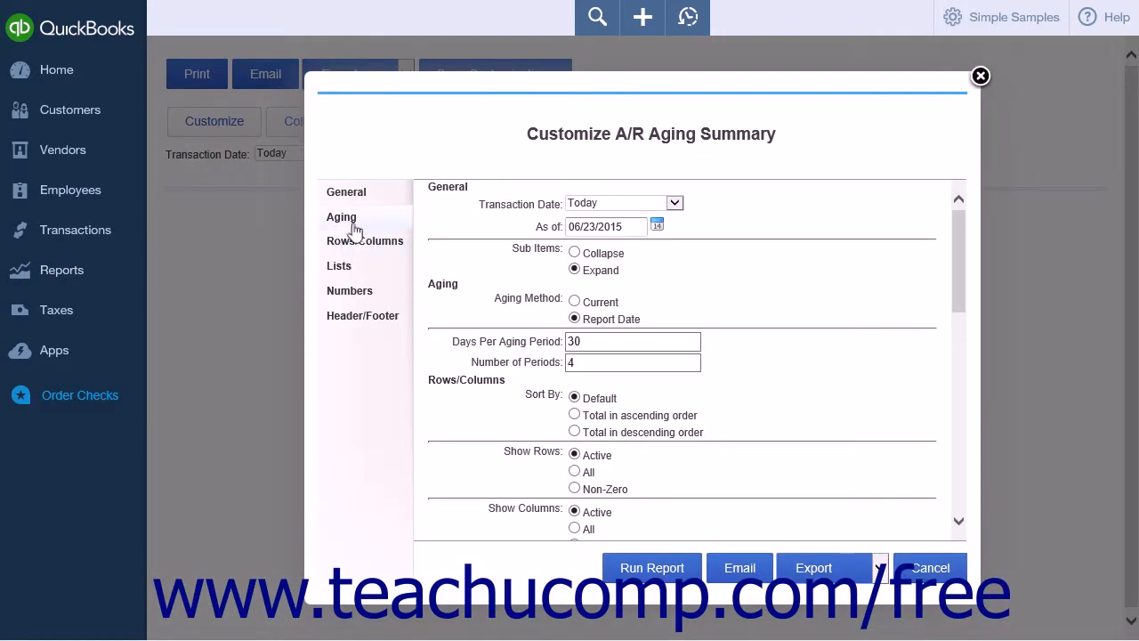
Step: Review the Aging settings and the available export formats, and cancel the A/R Aging Summary's customization
{"action": "left_click", "coordinate": [352, 222]}
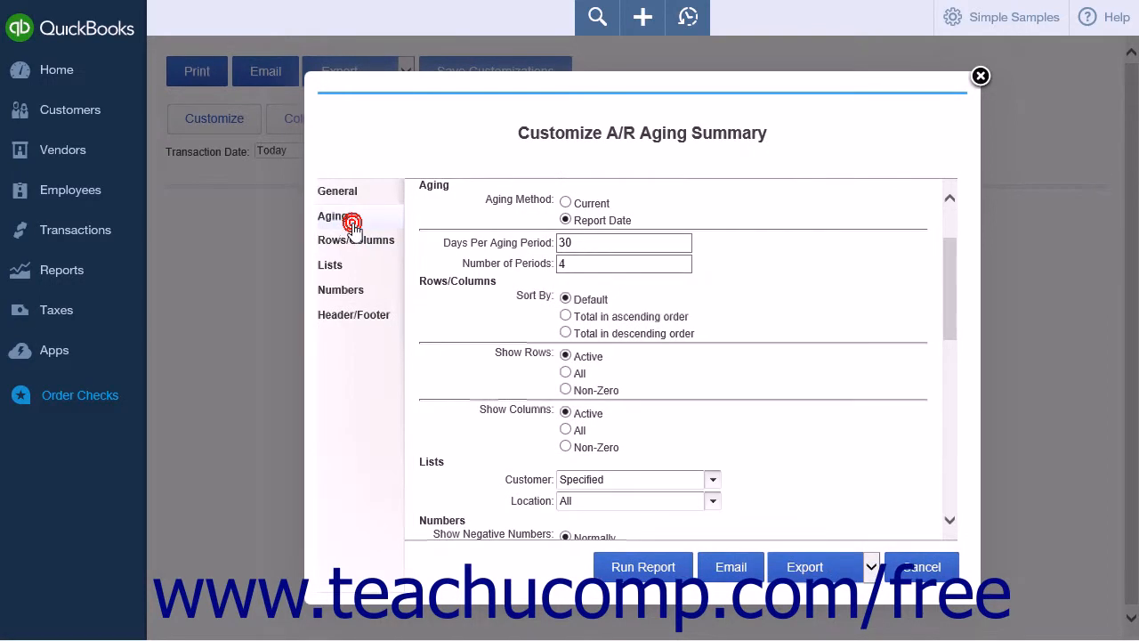
{"action": "left_click", "coordinate": [461, 217]}
{"action": "left_click", "coordinate": [871, 567]}
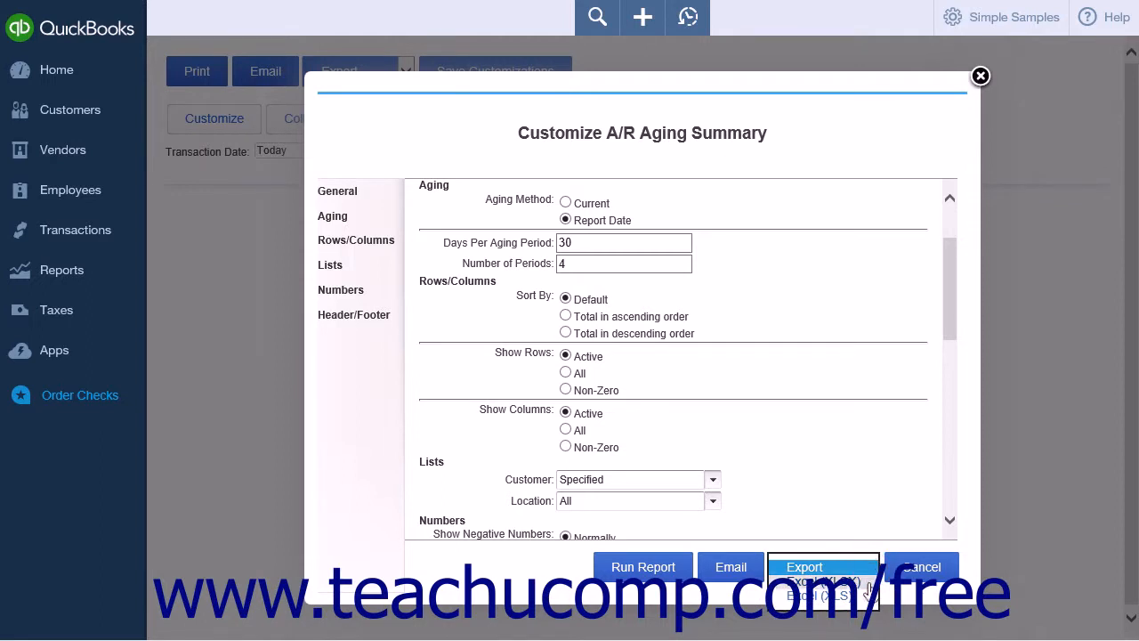
{"action": "left_click", "coordinate": [866, 571]}
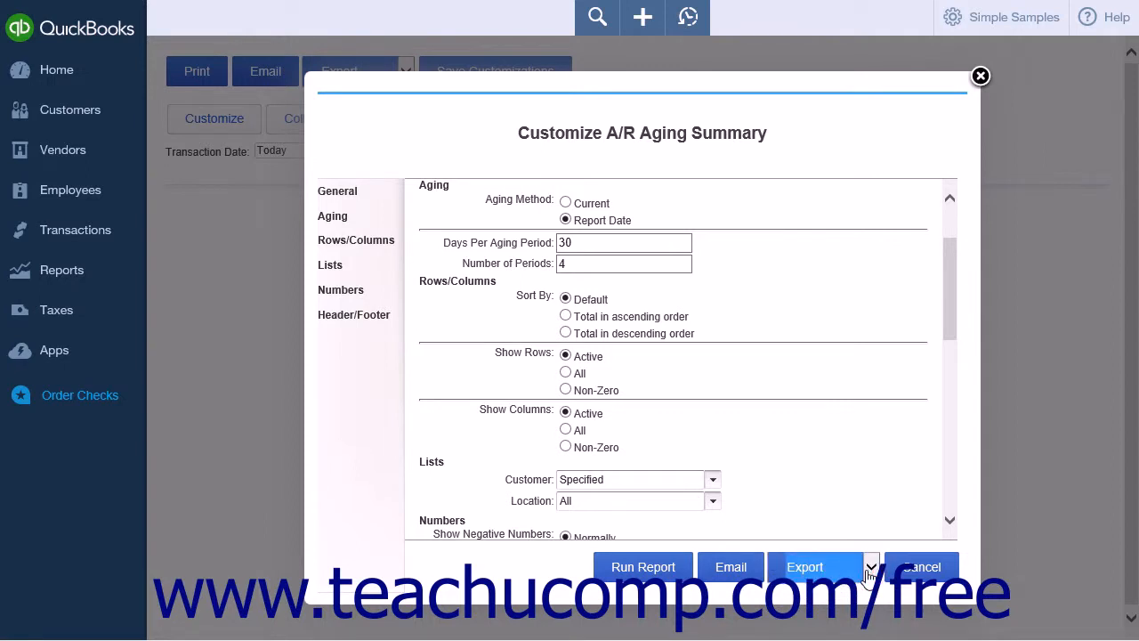
{"action": "left_click", "coordinate": [943, 575]}
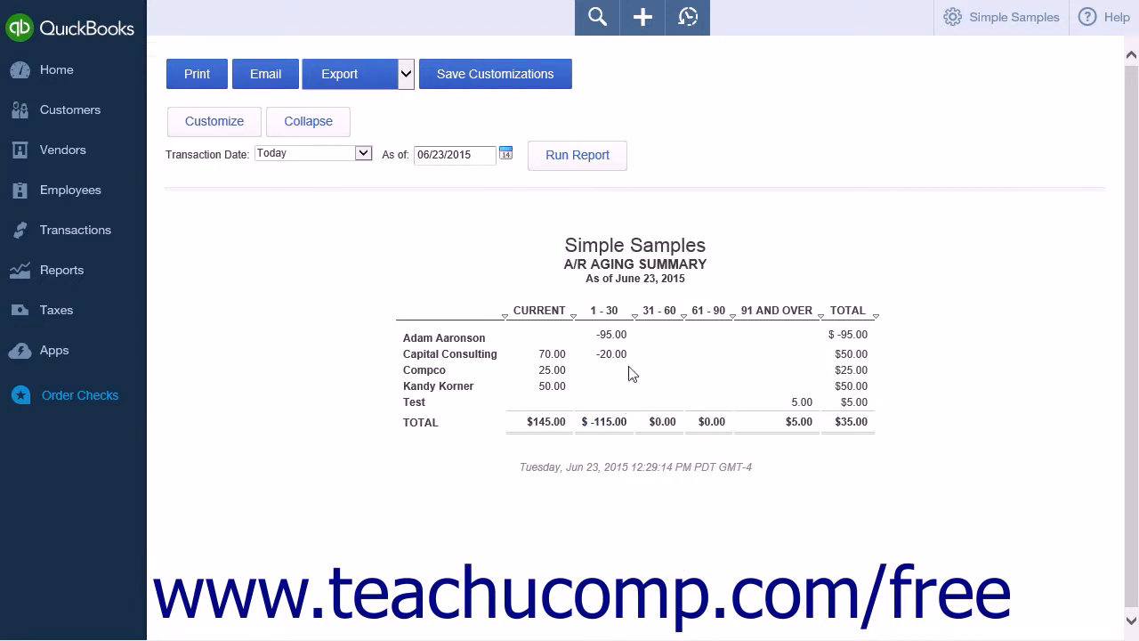
{"action": "left_click", "coordinate": [519, 96]}
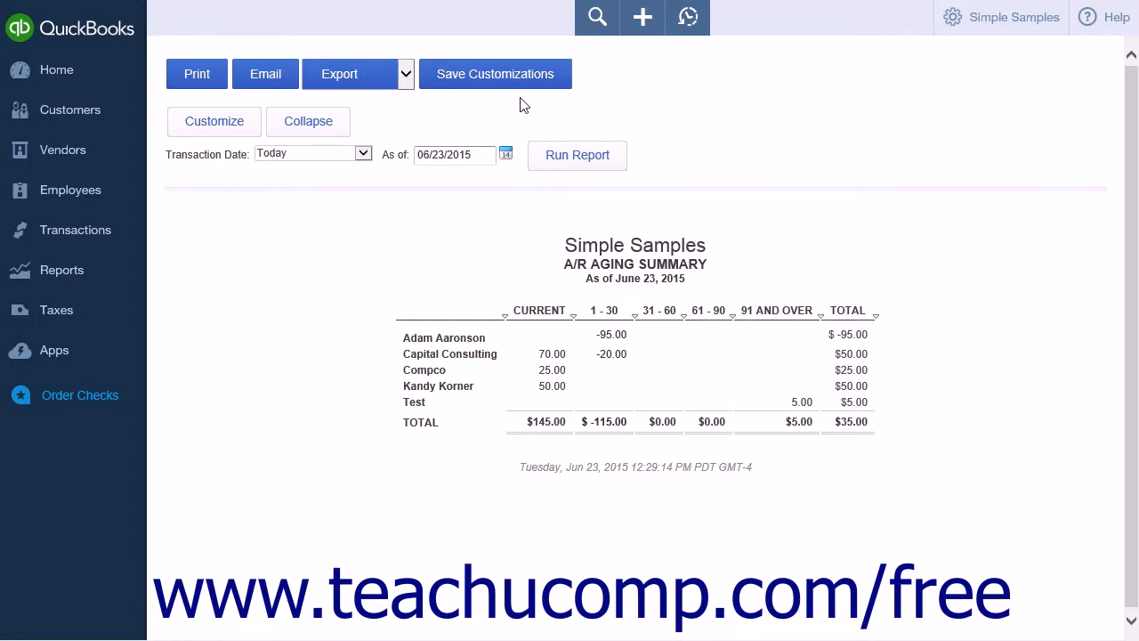